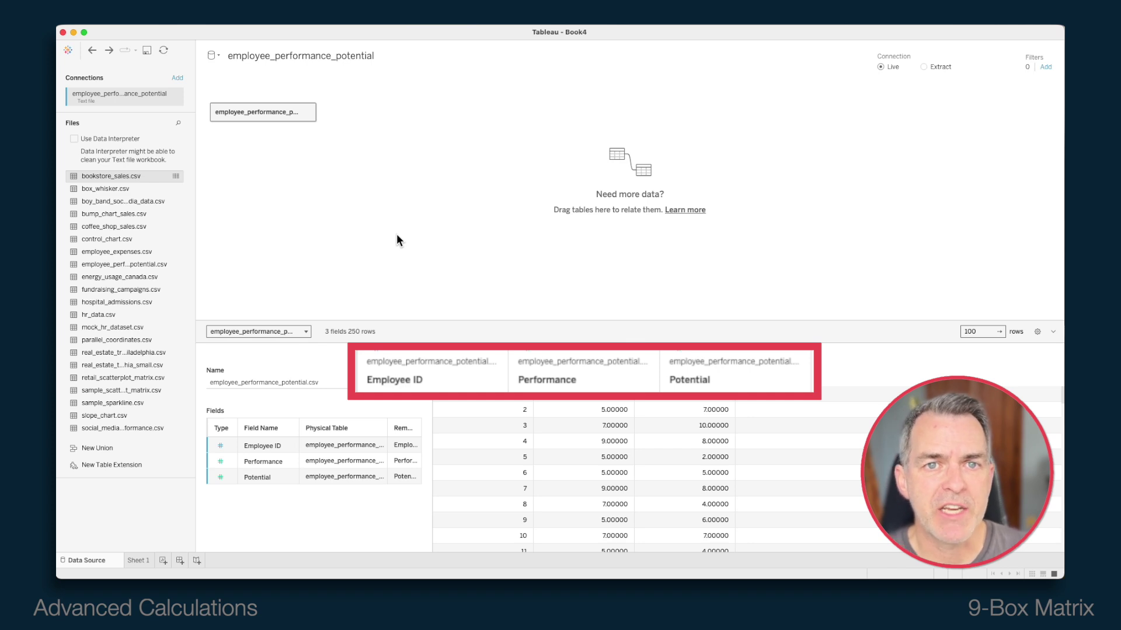
# On Sheet 1, convert the Performance and Potential measures into dimensions alongside Employee ID.
pyautogui.click(139, 560)
pyautogui.click(111, 154)
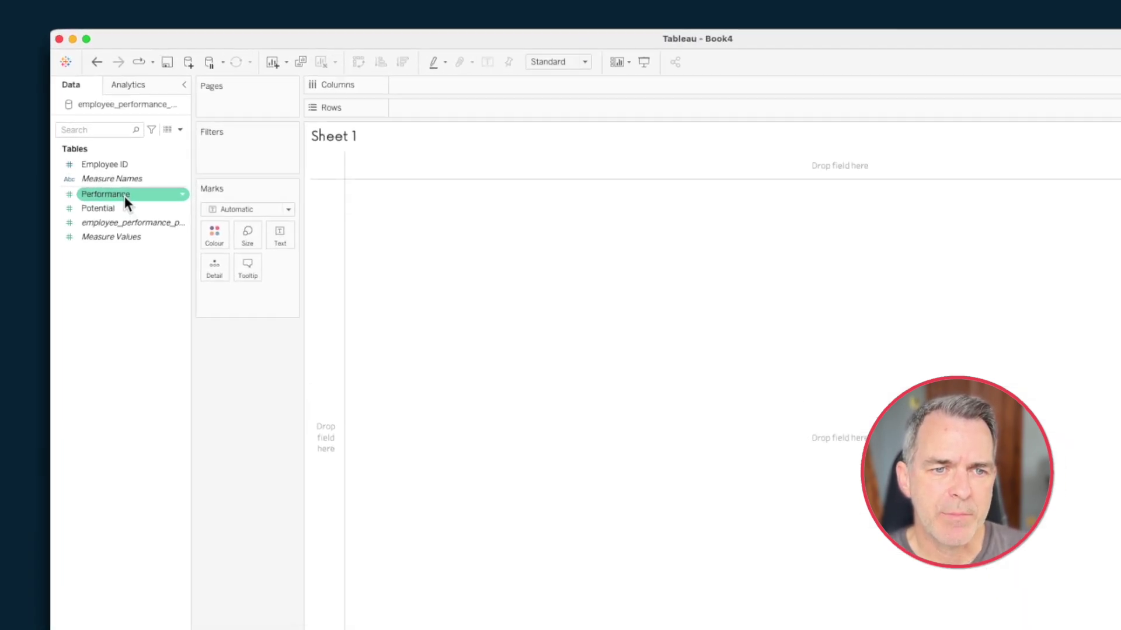
pyautogui.click(123, 210)
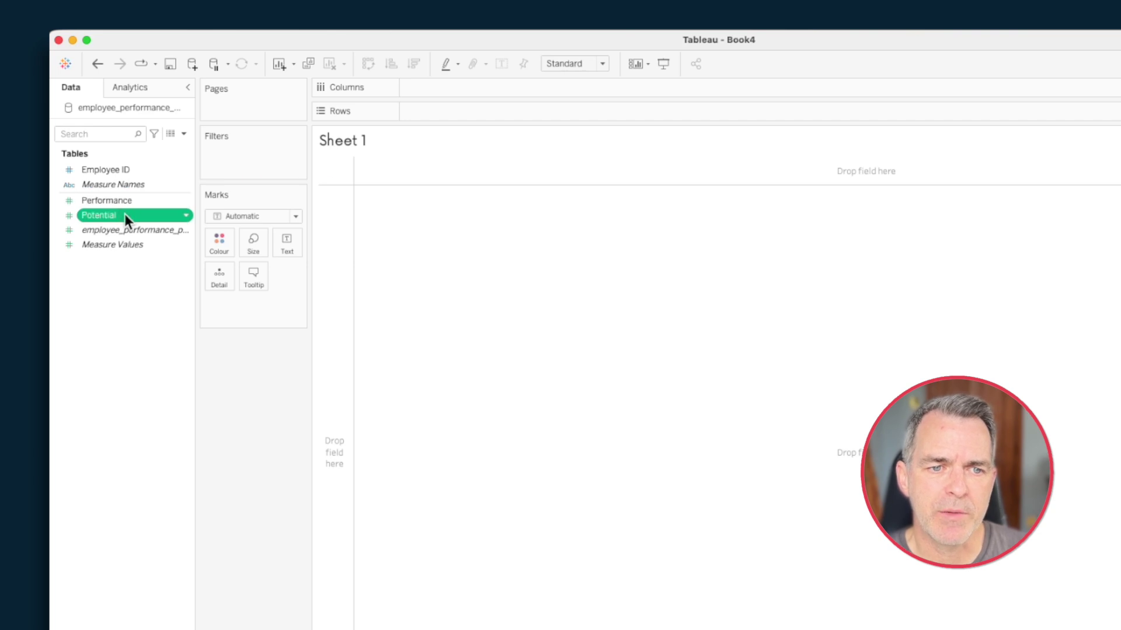
pyautogui.click(119, 201)
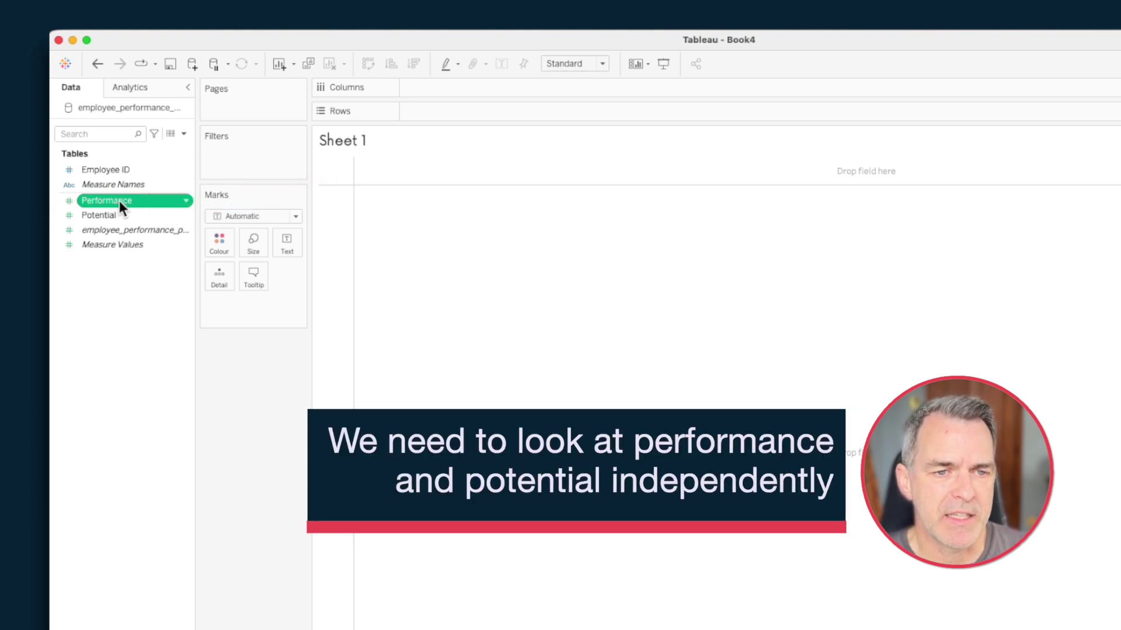
pyautogui.keyDown('super'); pyautogui.click(119, 216); pyautogui.keyUp('super')
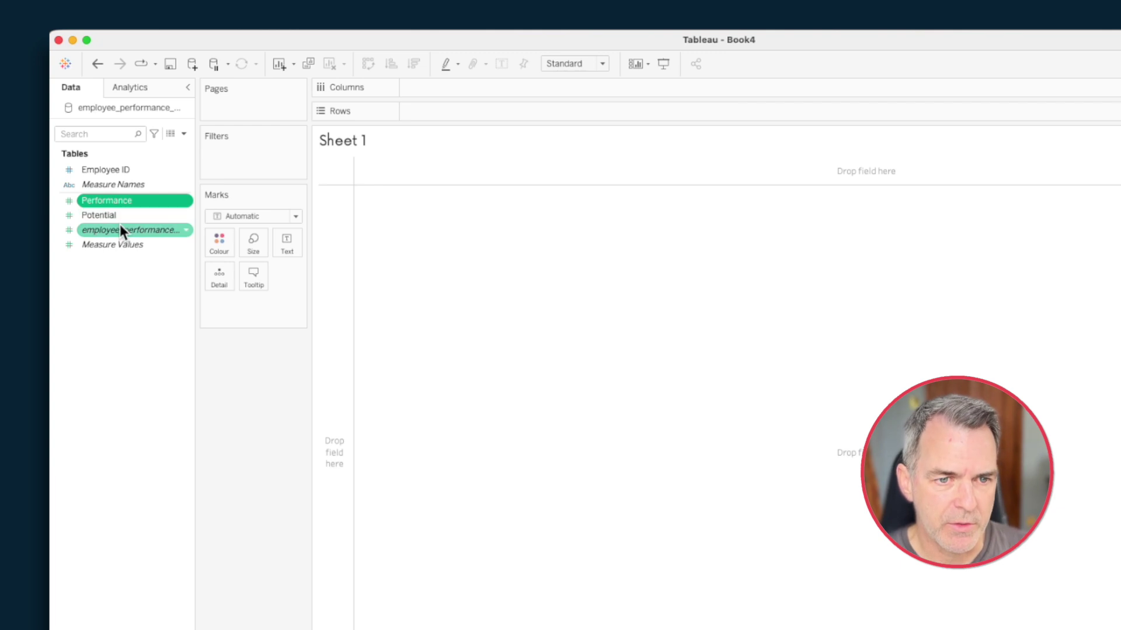
pyautogui.moveTo(120, 216); pyautogui.dragTo(117, 168)
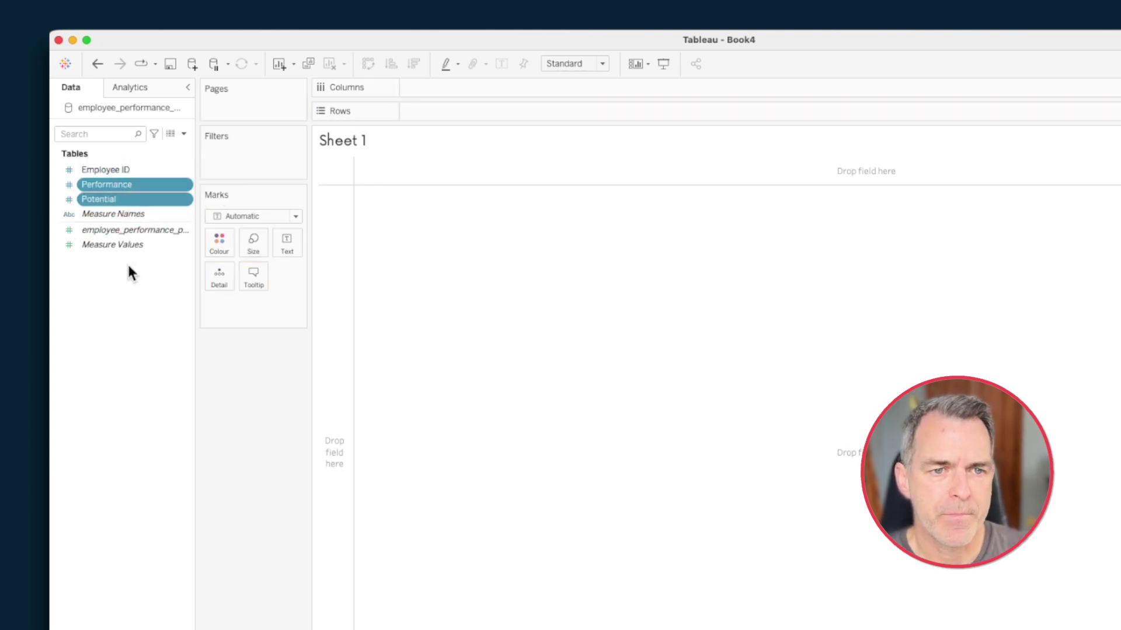
pyautogui.click(127, 288)
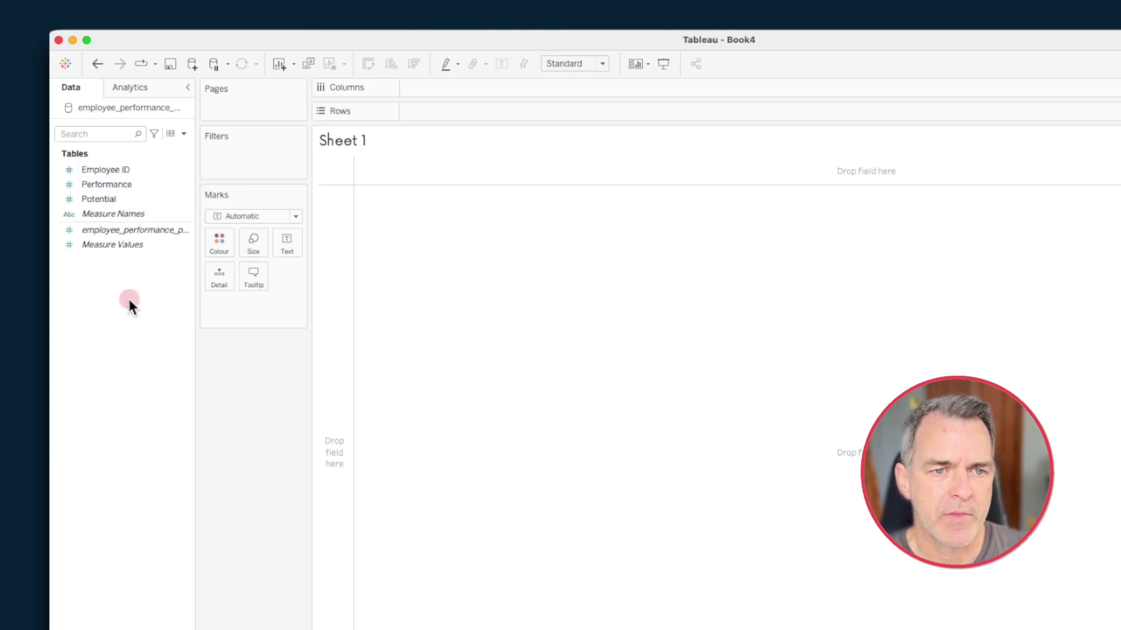
pyautogui.click(121, 188)
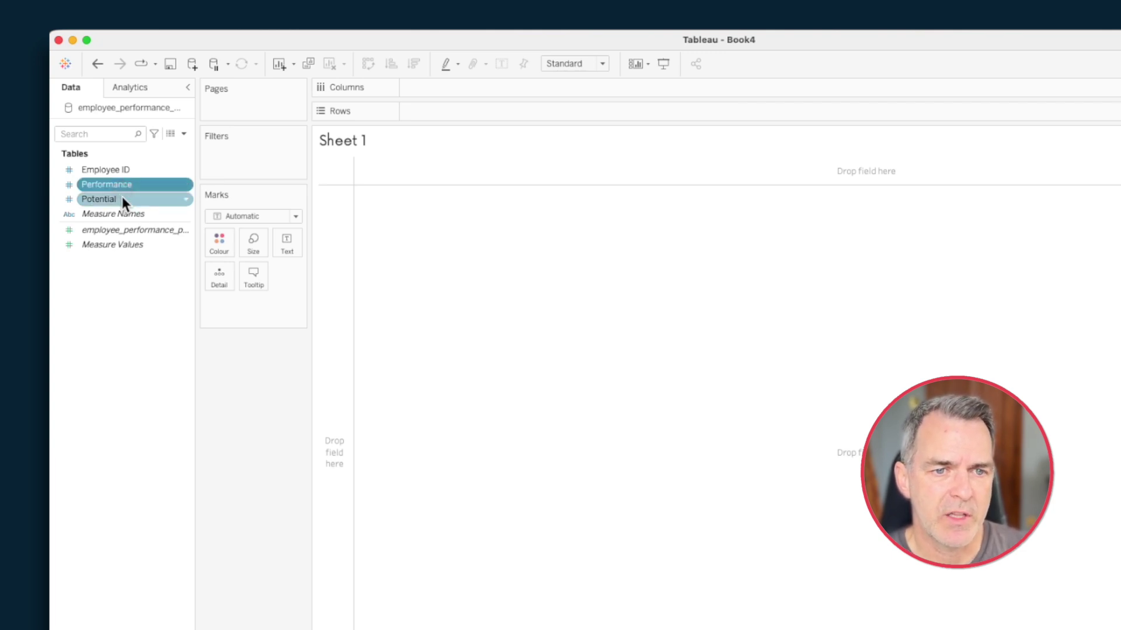
pyautogui.keyDown('shift'); pyautogui.click(122, 196); pyautogui.keyUp('shift')
pyautogui.rightClick(120, 196)
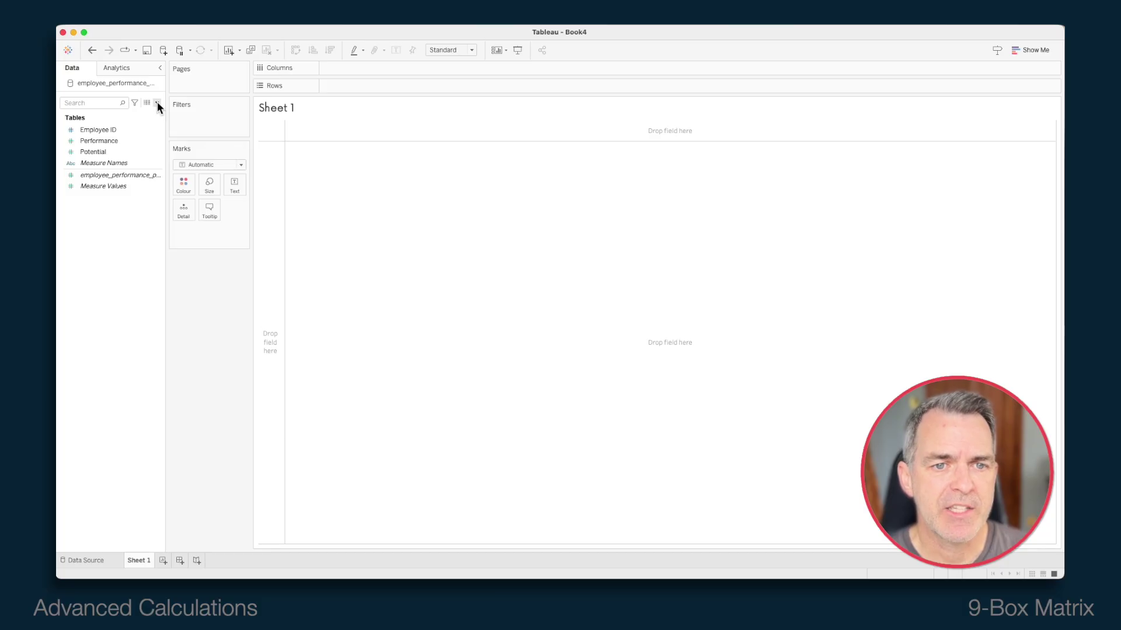
pyautogui.click(157, 102)
# Create a calculated field named Performance Category beginning IF [Performance] <= 3 THEN 'Low'.
pyautogui.click(140, 111)
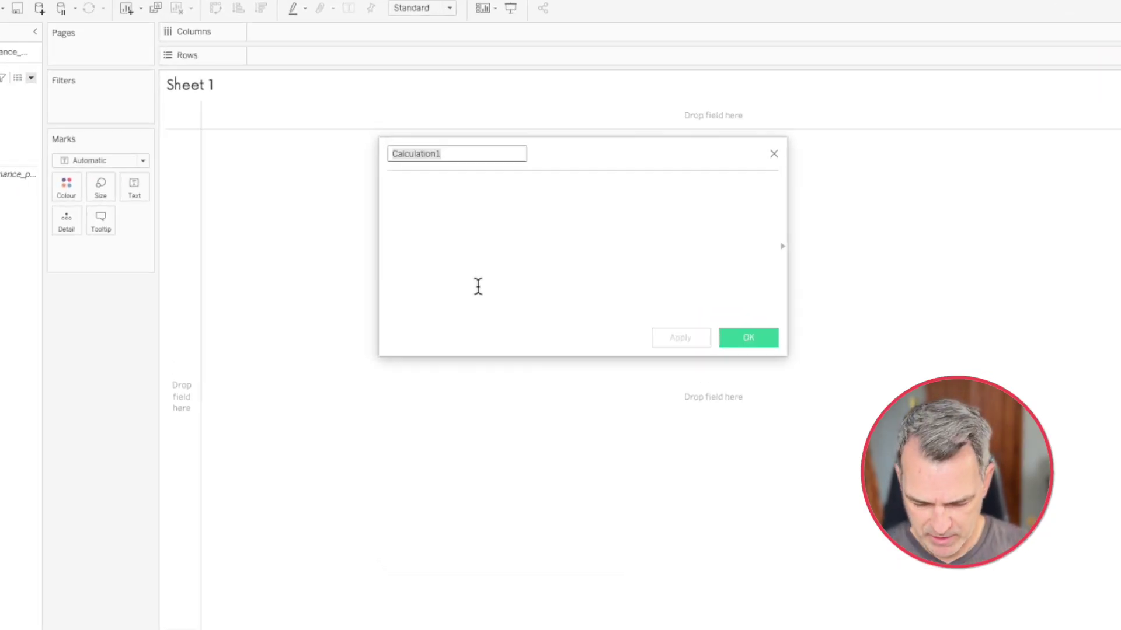
pyautogui.write('Por')
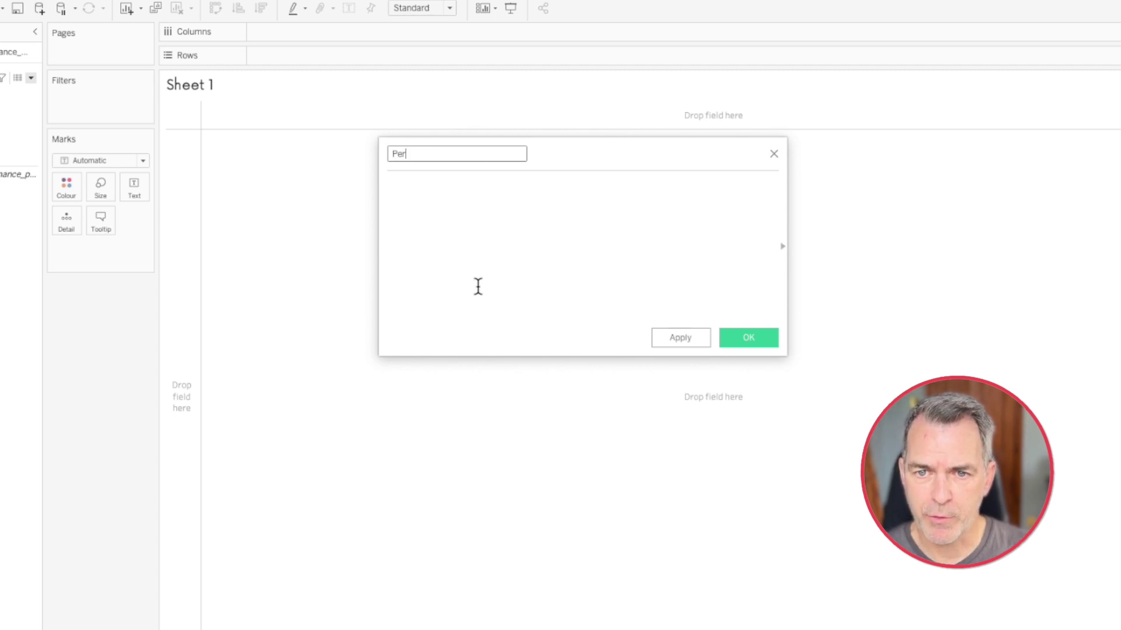
pyautogui.write('formance Category')
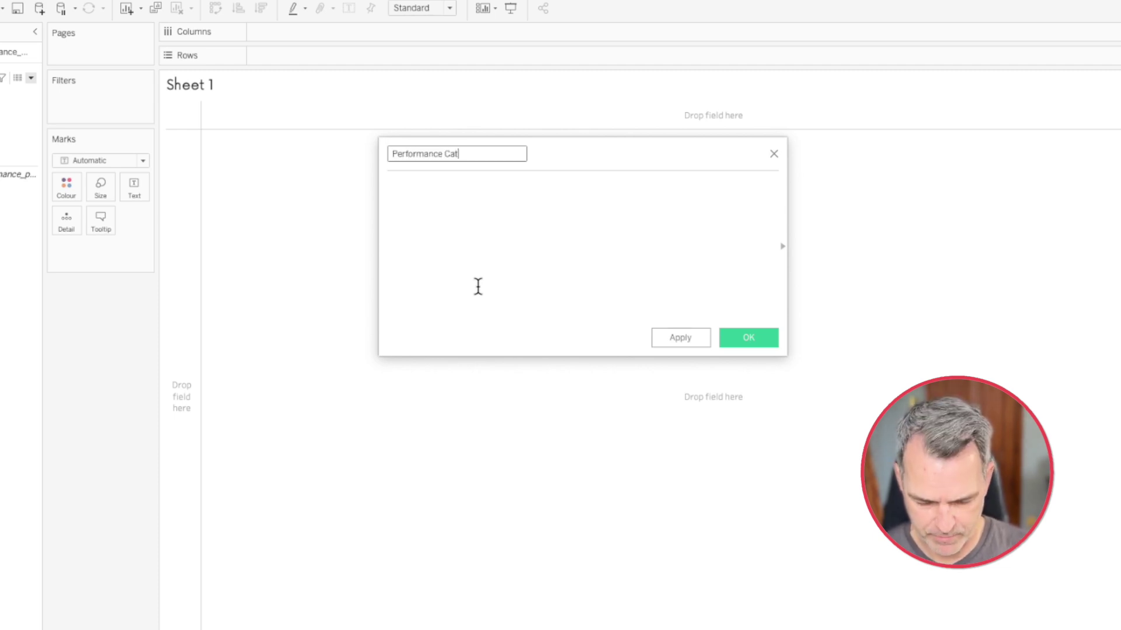
pyautogui.click(478, 286)
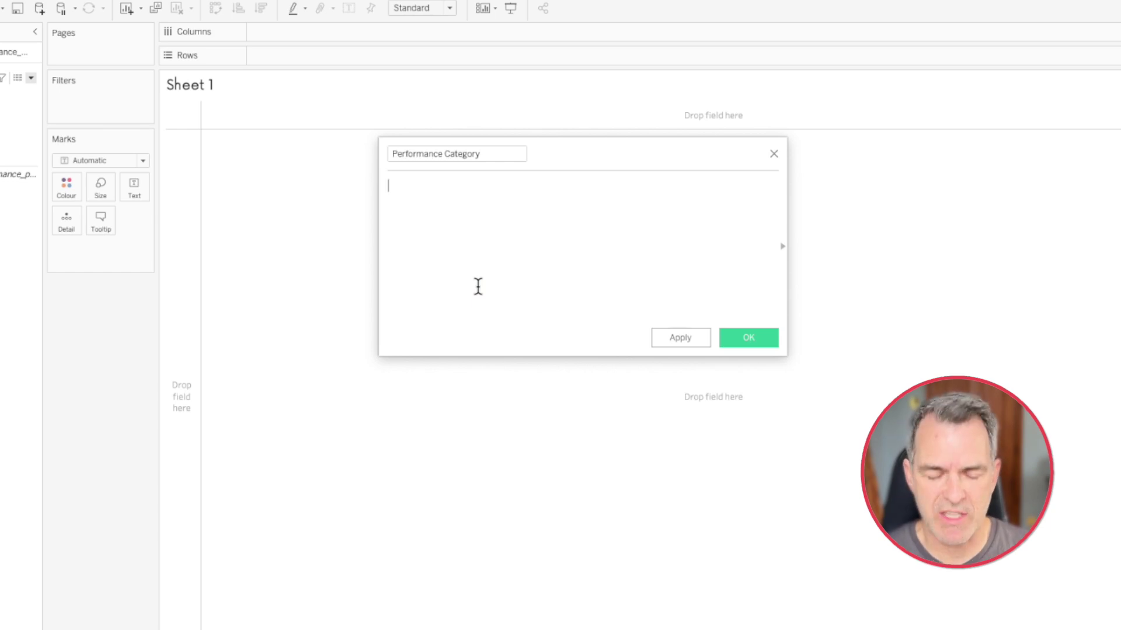
pyautogui.write('IF per')
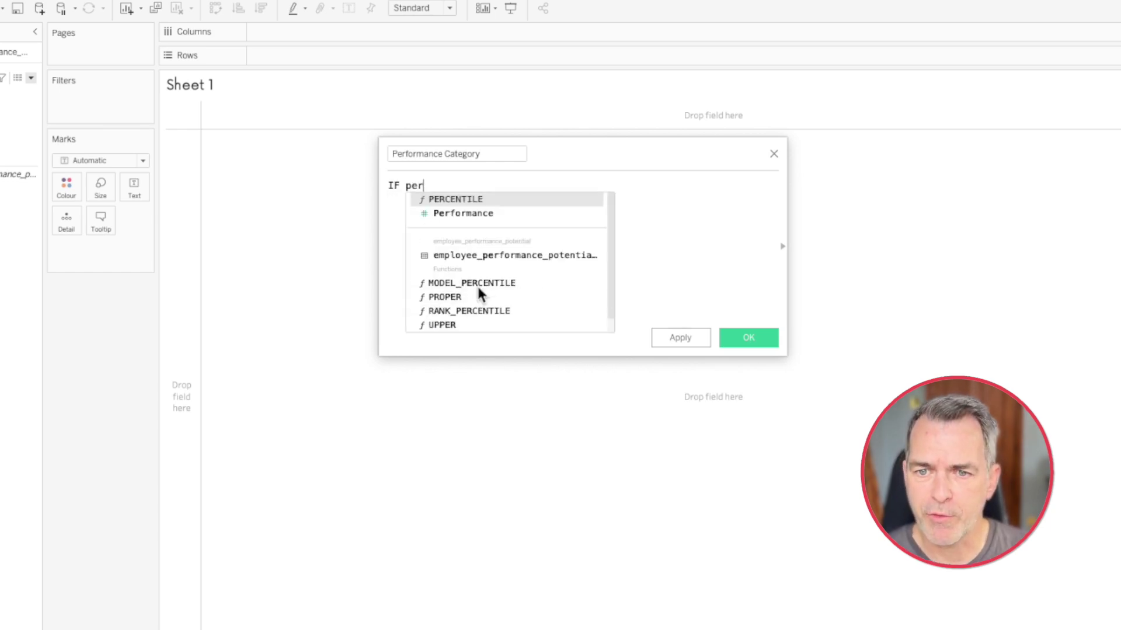
pyautogui.doubleClick(474, 215)
pyautogui.write('<= 3 ')
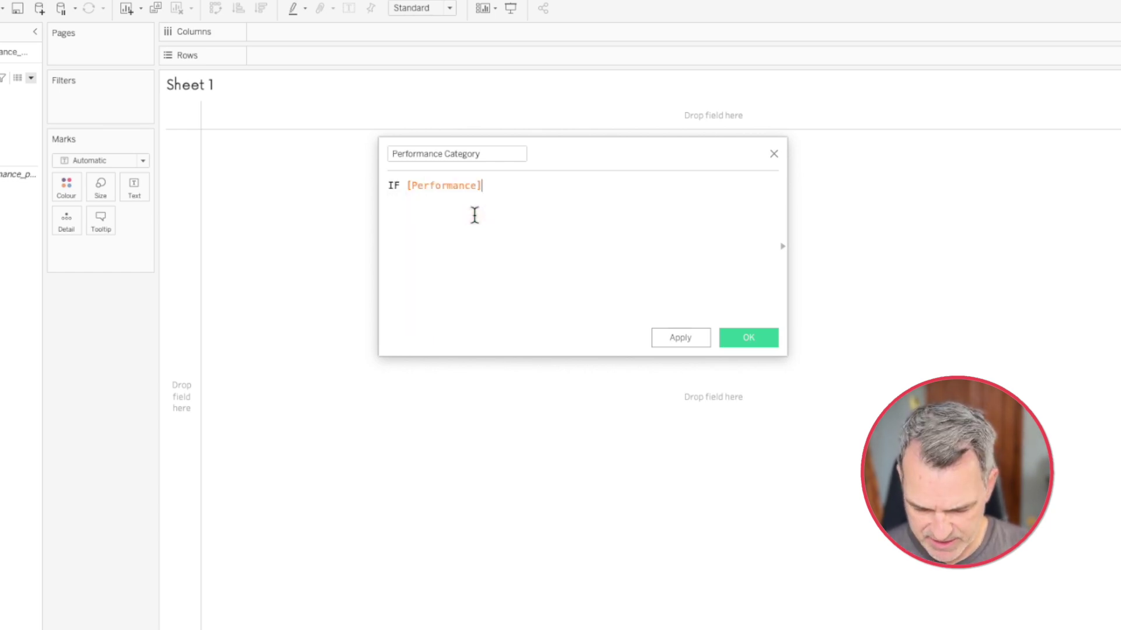
pyautogui.write('THEN')
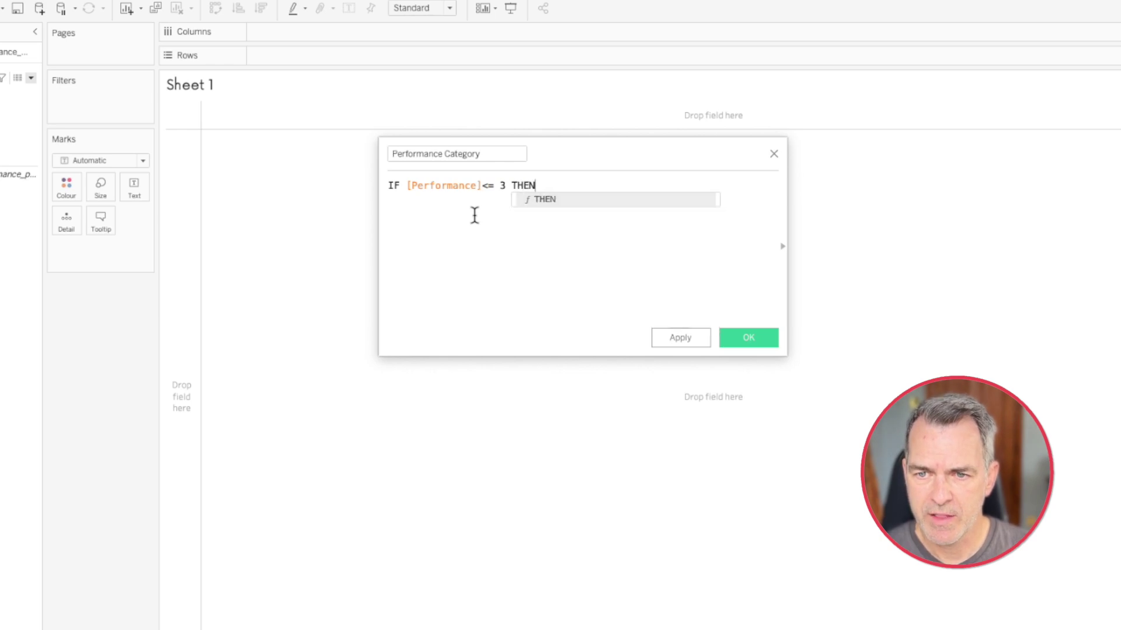
pyautogui.write(" 'Low'")
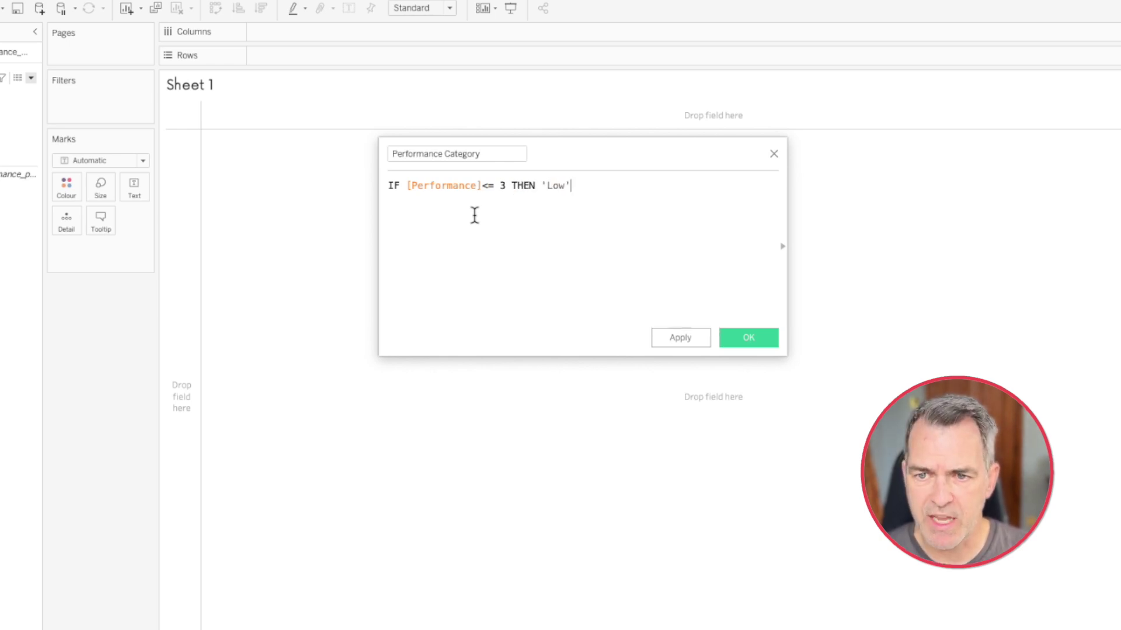
# Finish the formula with ELSEIF [Performance] <= 7 THEN 'Medium', ELSE 'High', END, and save it.
pyautogui.press('Return')
pyautogui.write('ELS')
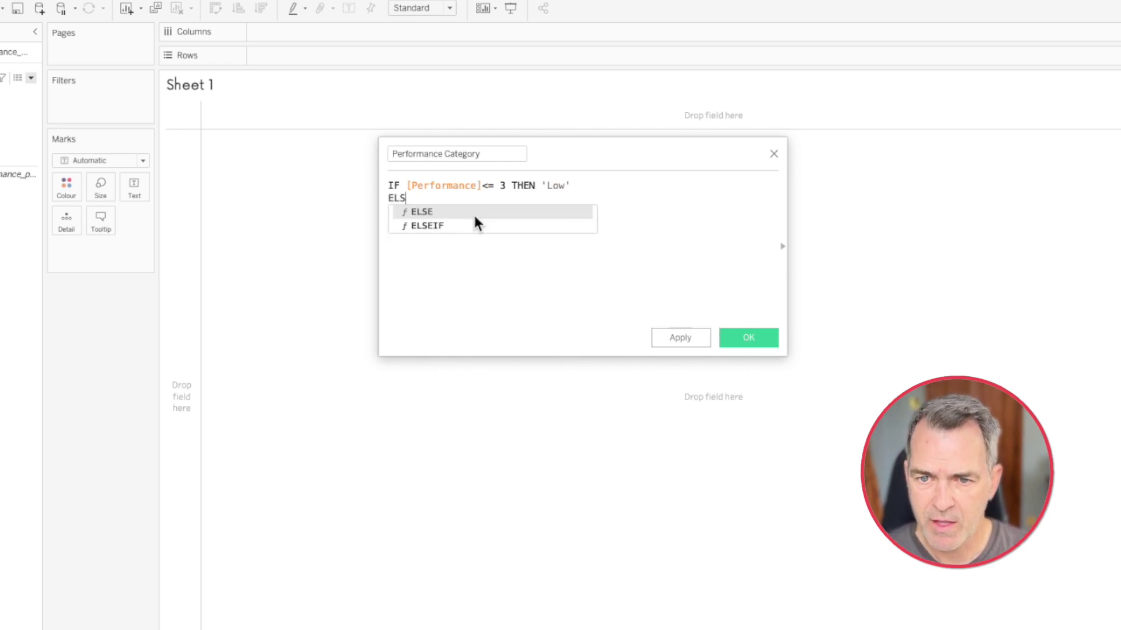
pyautogui.click(467, 225)
pyautogui.write('perf')
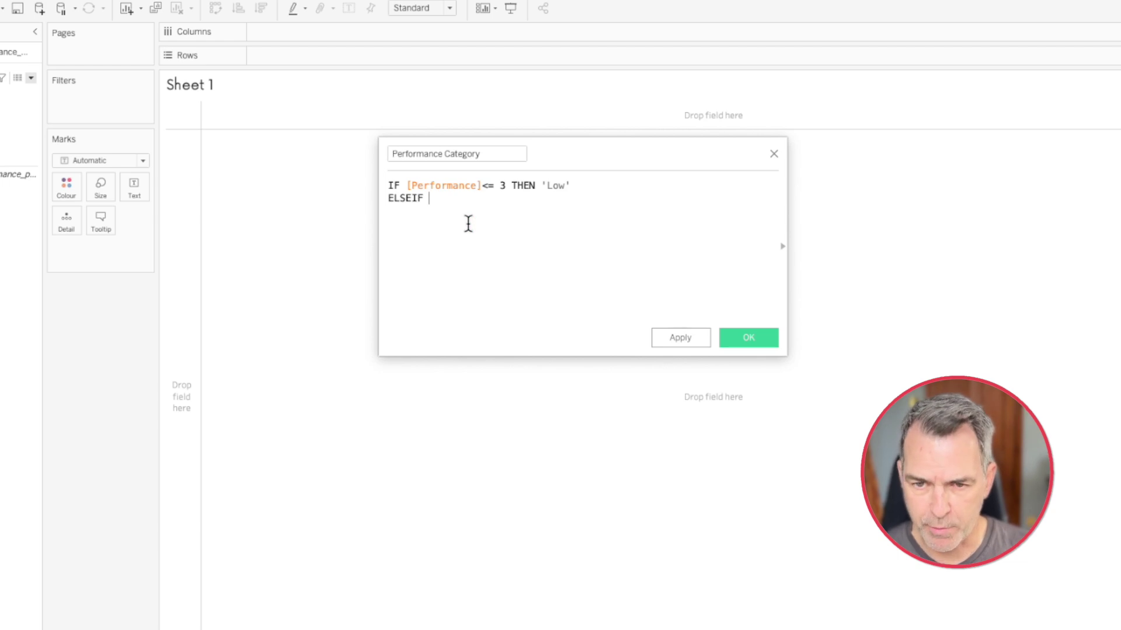
pyautogui.click(467, 223)
pyautogui.write('<')
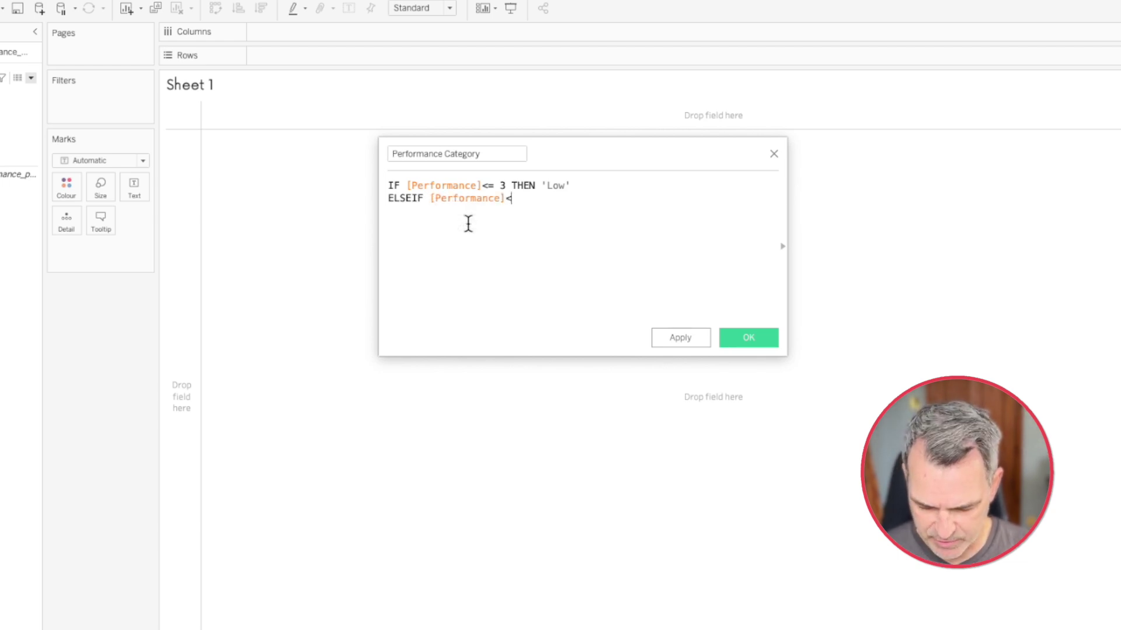
pyautogui.write('=7 THEN ')
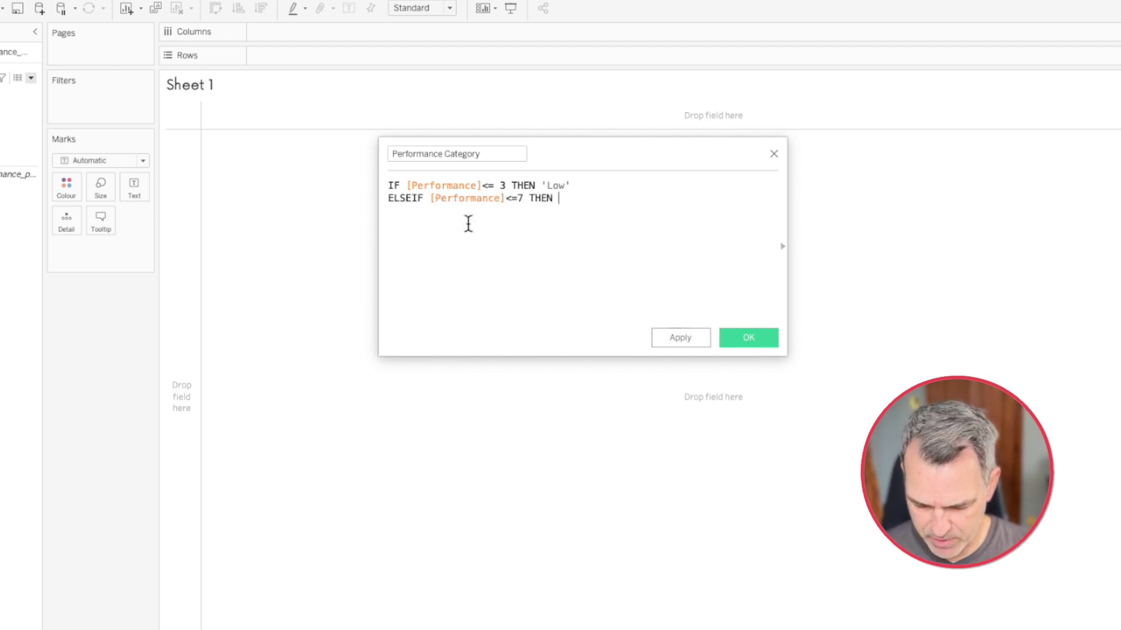
pyautogui.write("'Medium")
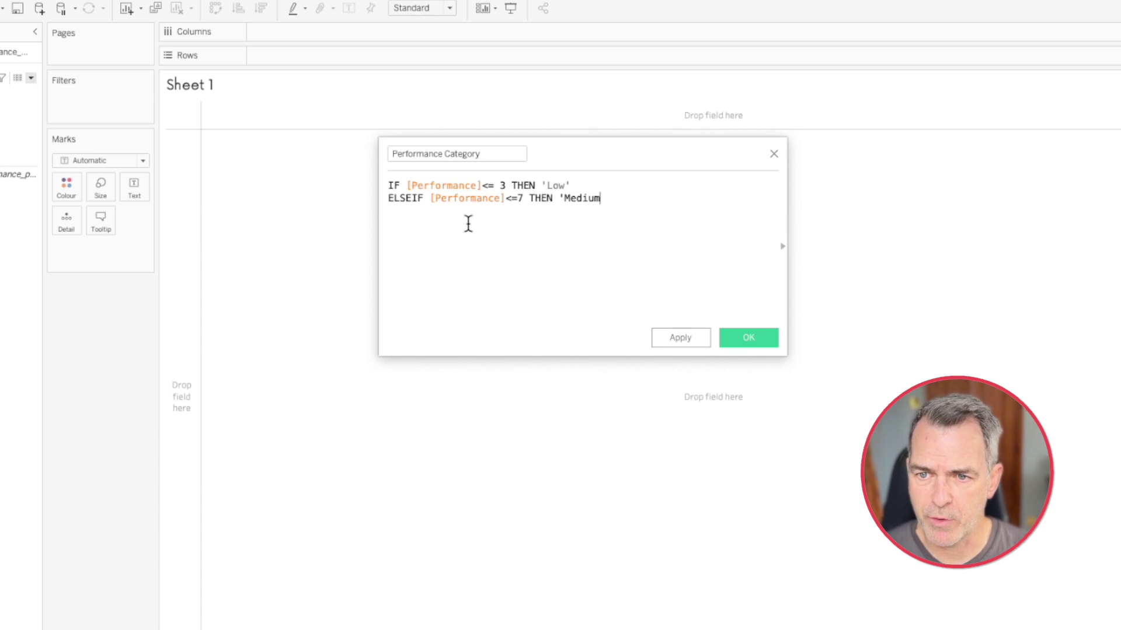
pyautogui.write("'")
pyautogui.press('Return')
pyautogui.write('ELSE')
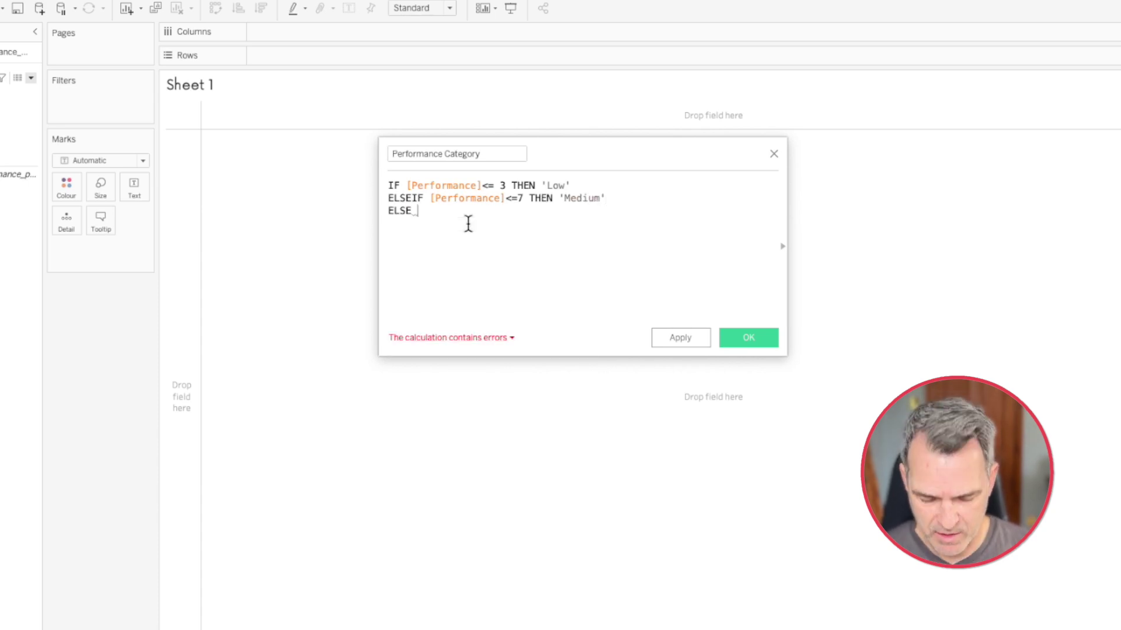
pyautogui.write(" 'High")
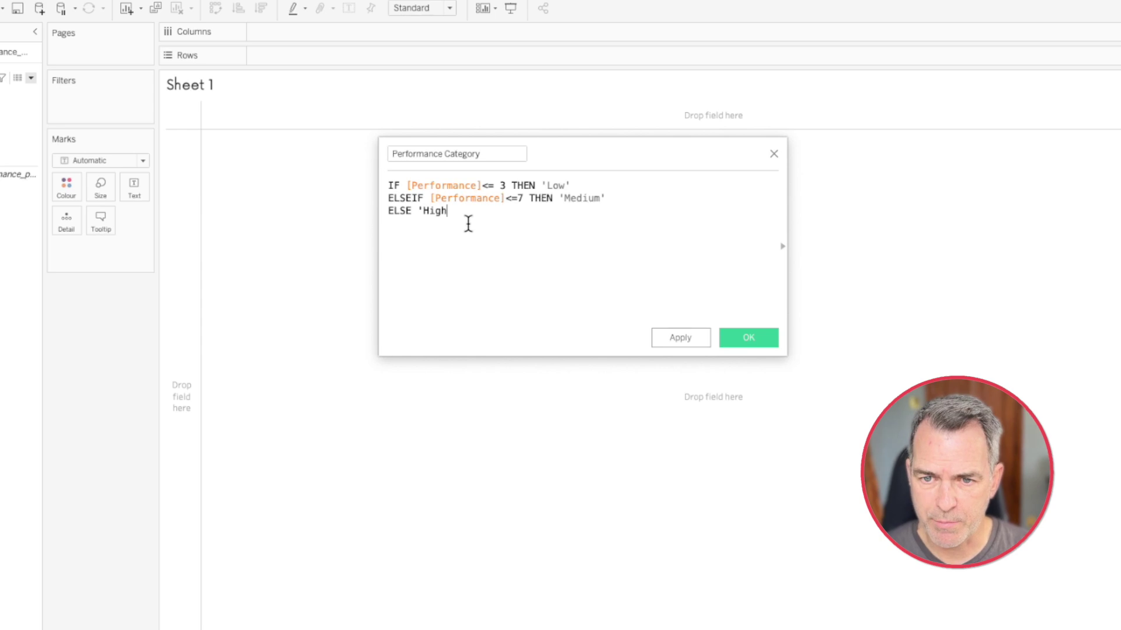
pyautogui.write("'")
pyautogui.press('Return')
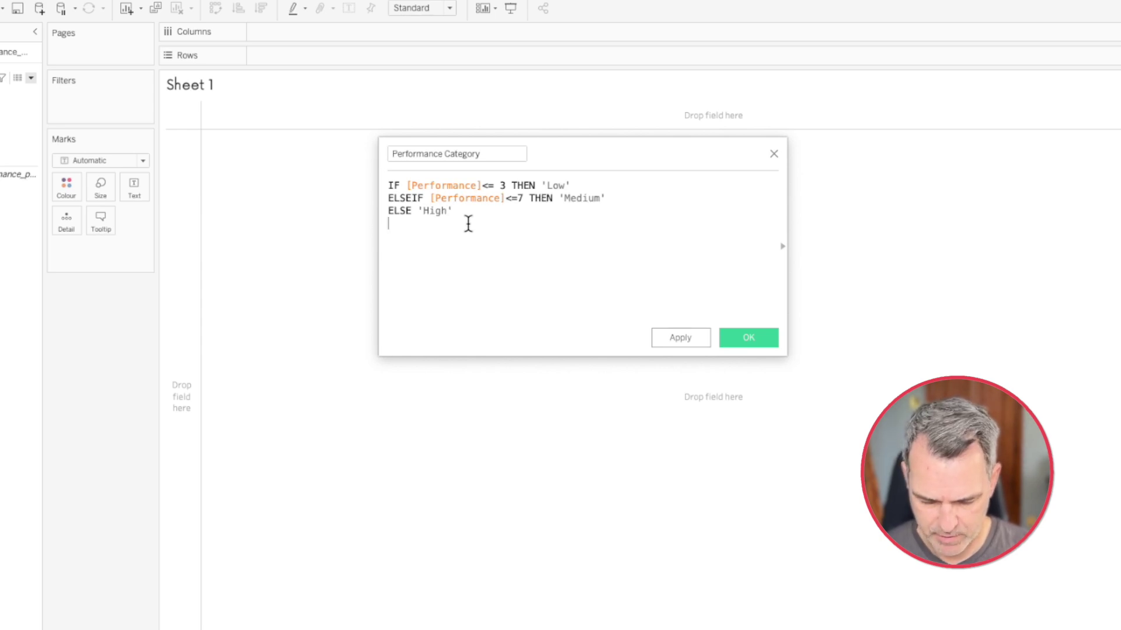
pyautogui.write('END')
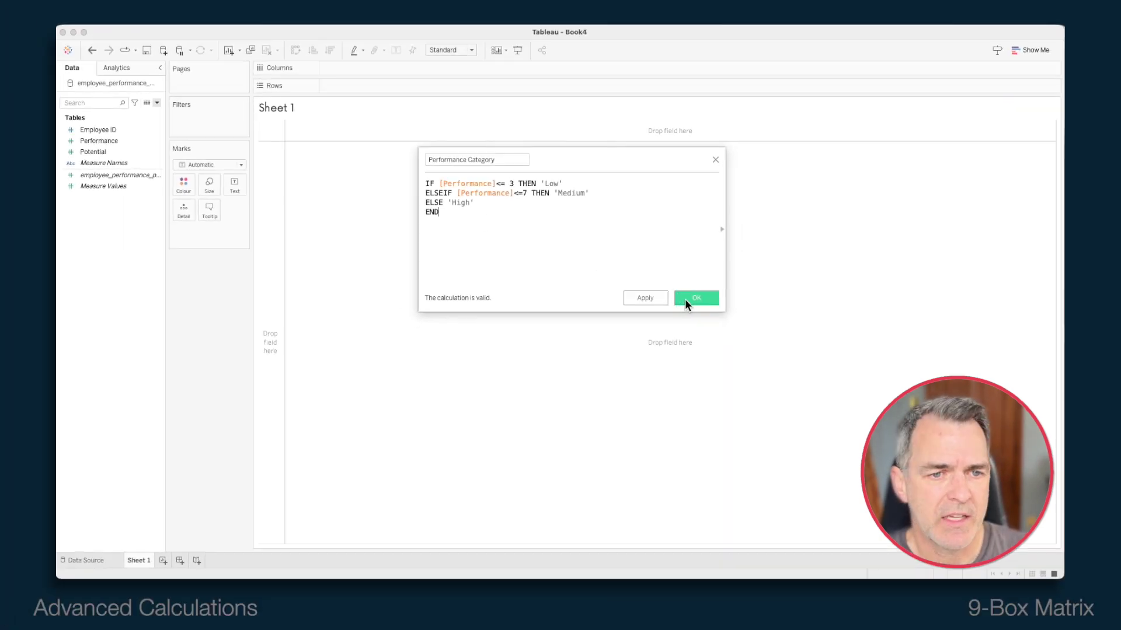
pyautogui.click(685, 299)
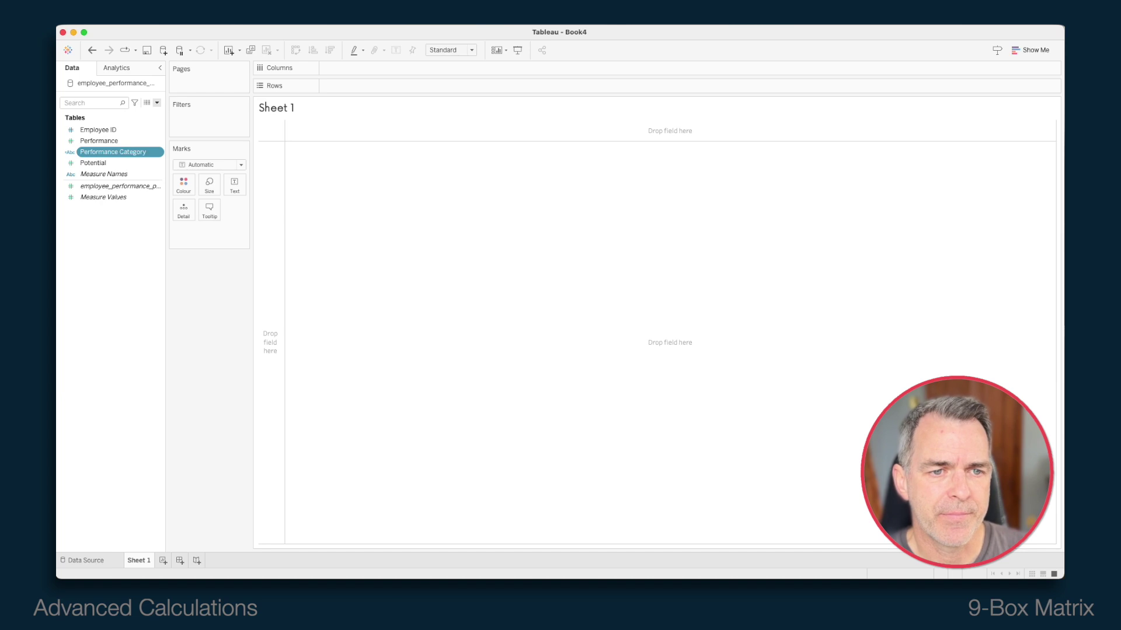
# Duplicate Performance Category and rename the copy to Potential Category.
pyautogui.rightClick(109, 151)
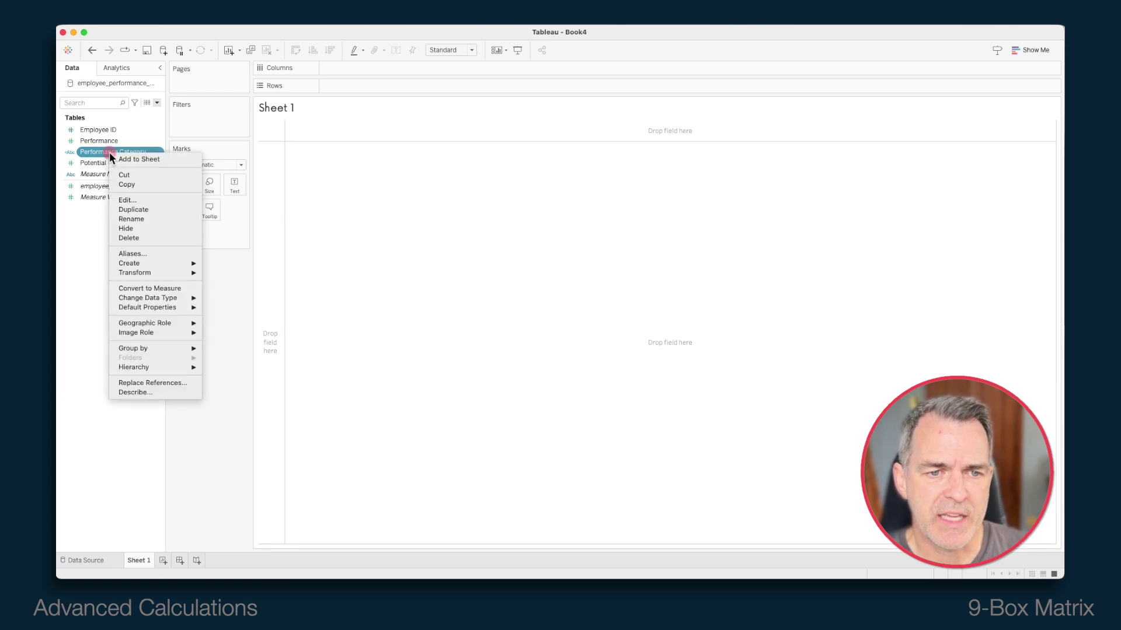
pyautogui.click(122, 209)
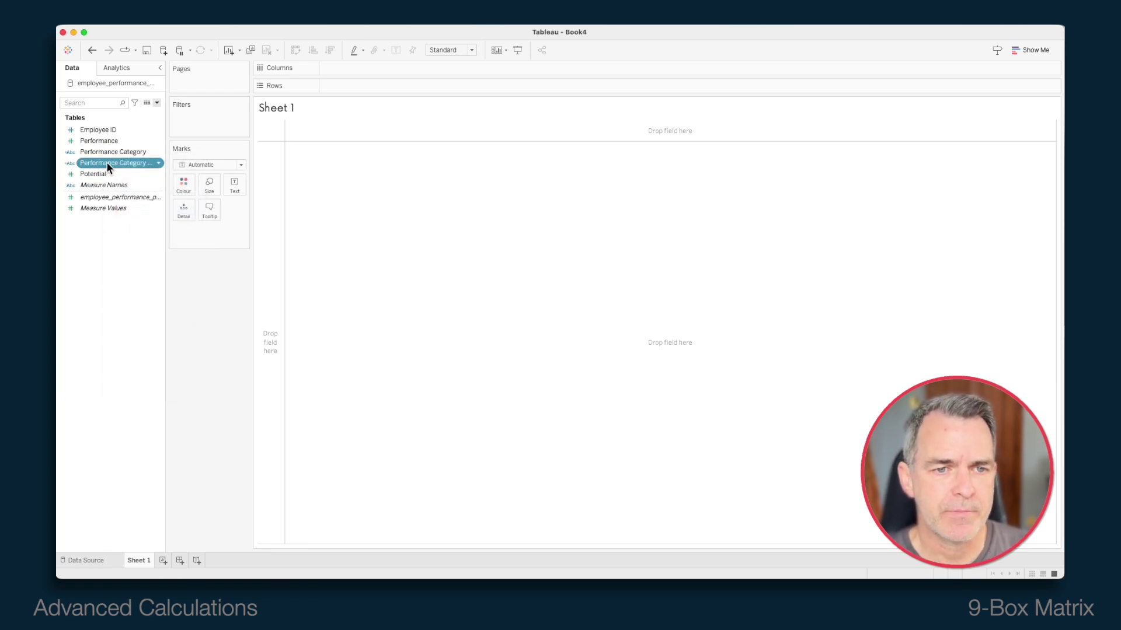
pyautogui.rightClick(106, 162)
pyautogui.click(121, 209)
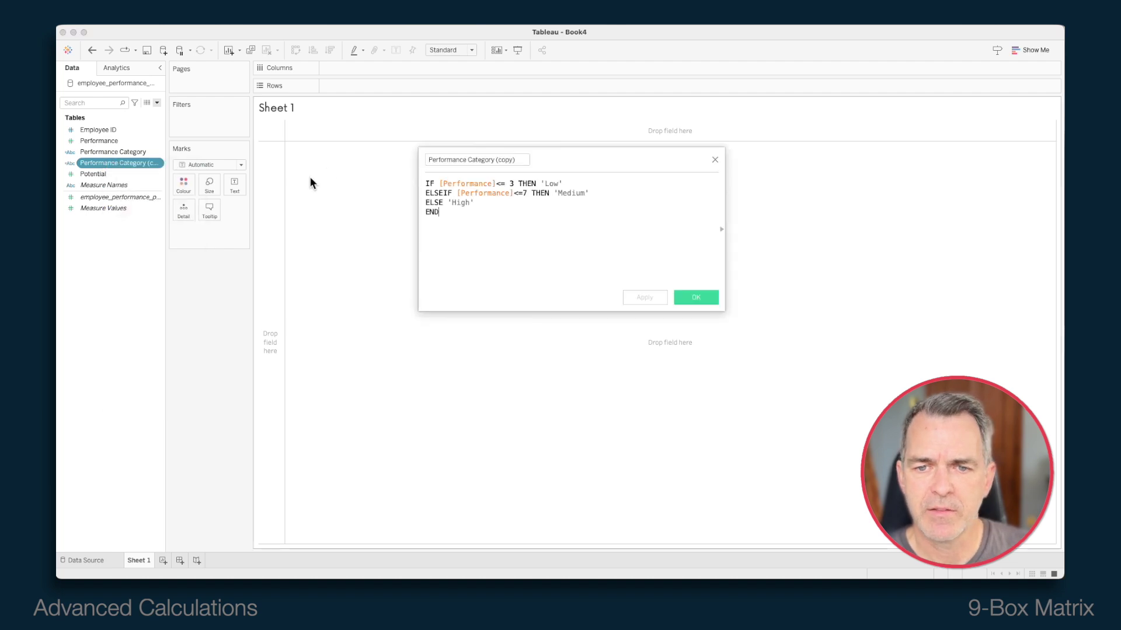
pyautogui.moveTo(458, 159); pyautogui.dragTo(433, 159)
pyautogui.press('BackSpace')
pyautogui.doubleClick(447, 159)
pyautogui.write('Potential')
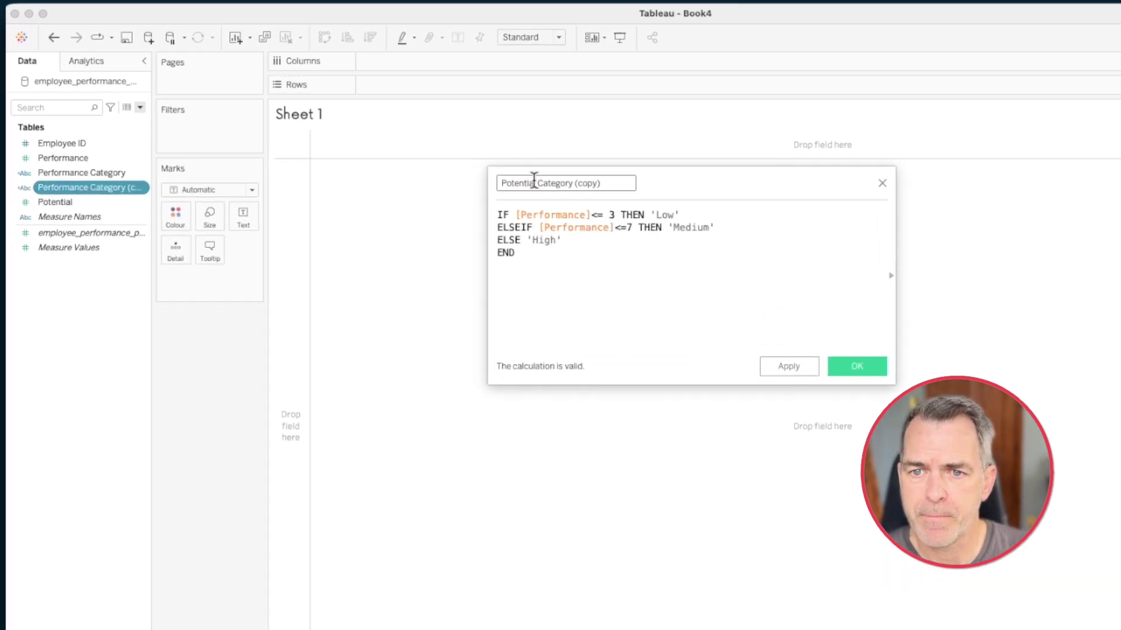
pyautogui.moveTo(572, 185); pyautogui.dragTo(613, 185)
pyautogui.press('BackSpace')
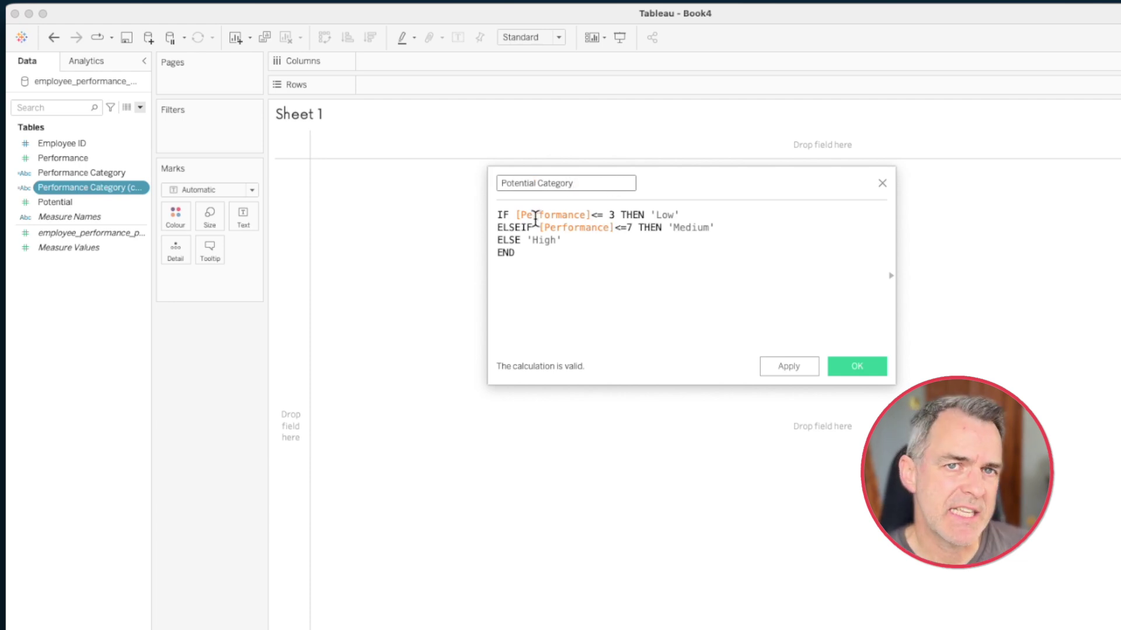
# Replace both Performance references in the formula with Potential and save it.
pyautogui.moveTo(51, 202); pyautogui.dragTo(553, 219)
pyautogui.moveTo(83, 204); pyautogui.dragTo(581, 242)
pyautogui.click(863, 368)
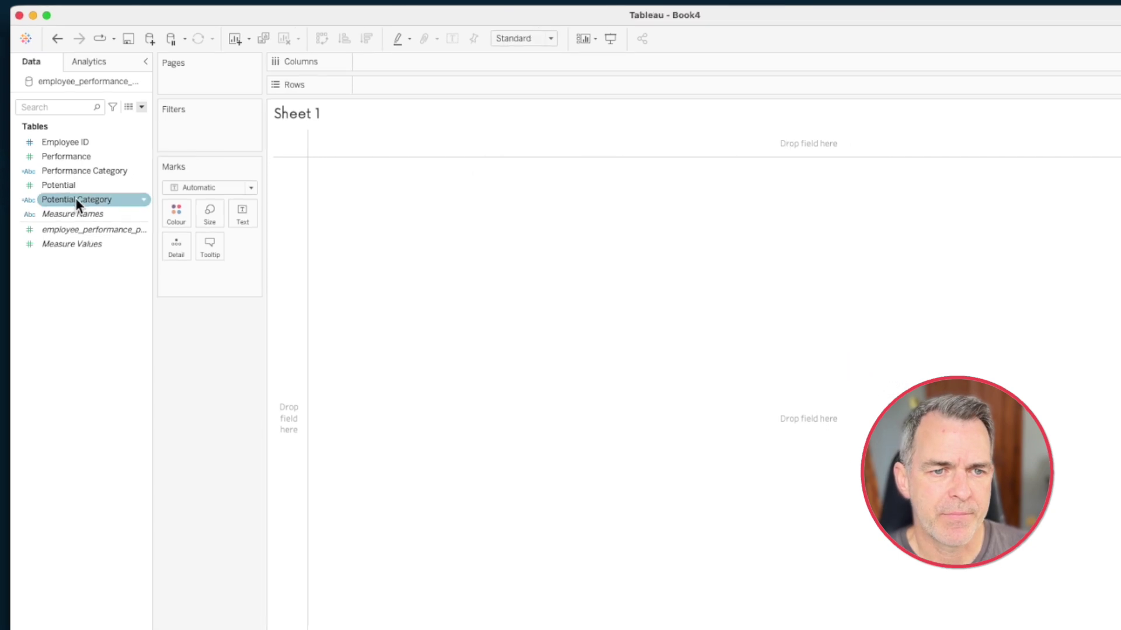
# Put Performance Category on Columns and Potential Category on Rows.
pyautogui.click(69, 172)
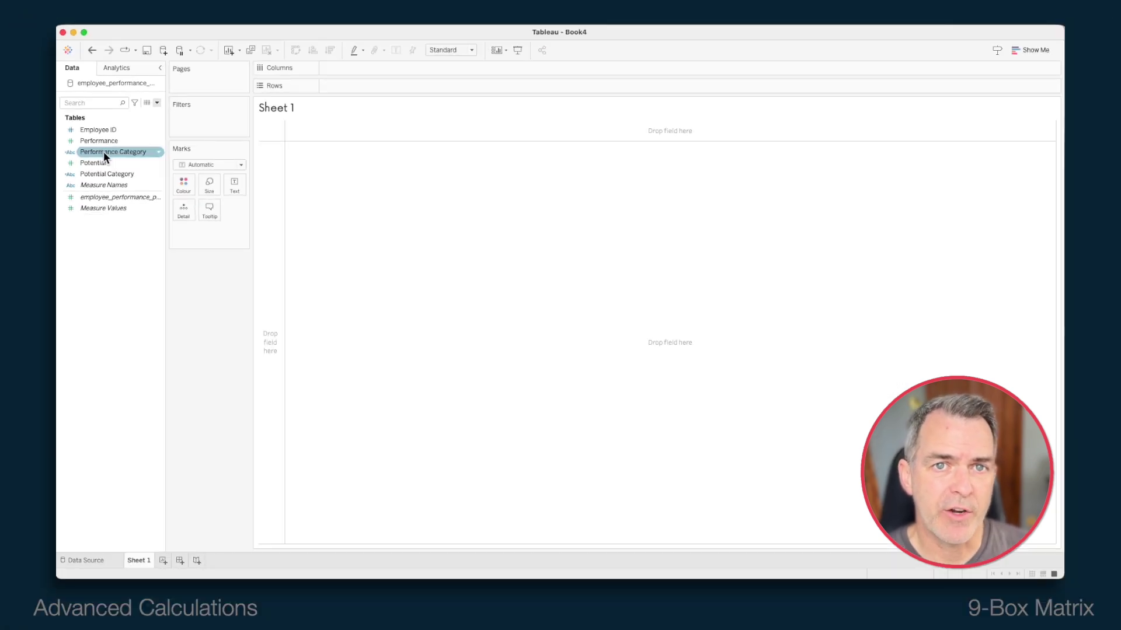
pyautogui.moveTo(104, 152); pyautogui.dragTo(384, 69)
pyautogui.moveTo(120, 175); pyautogui.dragTo(363, 88)
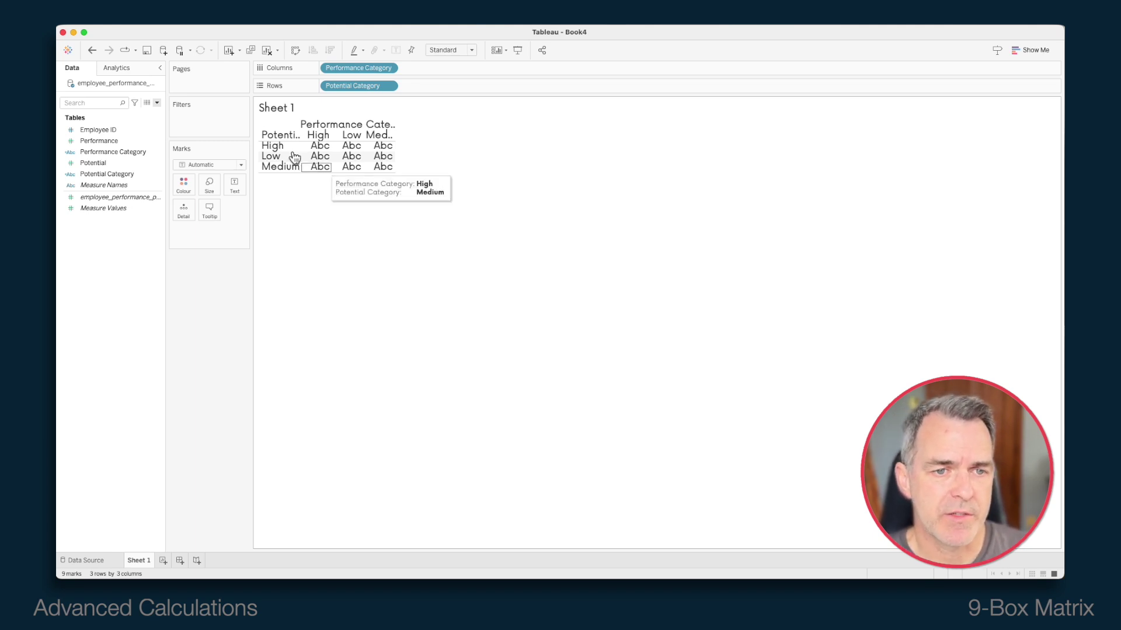
# Add Performance to Columns and Potential to Rows to form the scatter grid.
pyautogui.click(95, 140)
pyautogui.moveTo(97, 141); pyautogui.dragTo(448, 69)
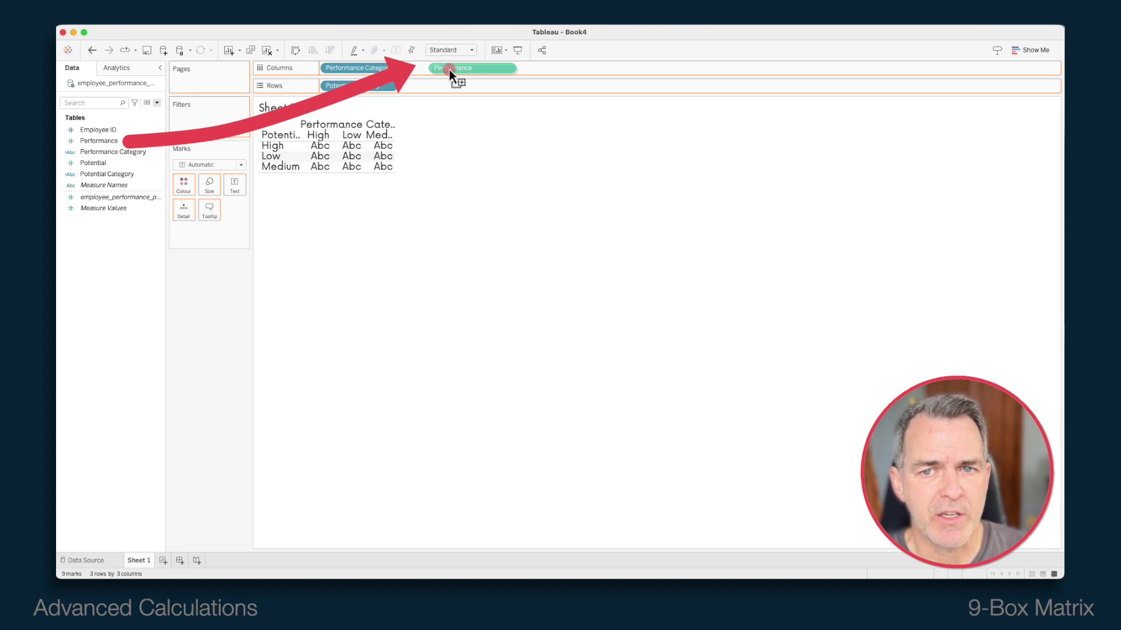
pyautogui.moveTo(449, 69); pyautogui.dragTo(450, 69)
pyautogui.click(103, 173)
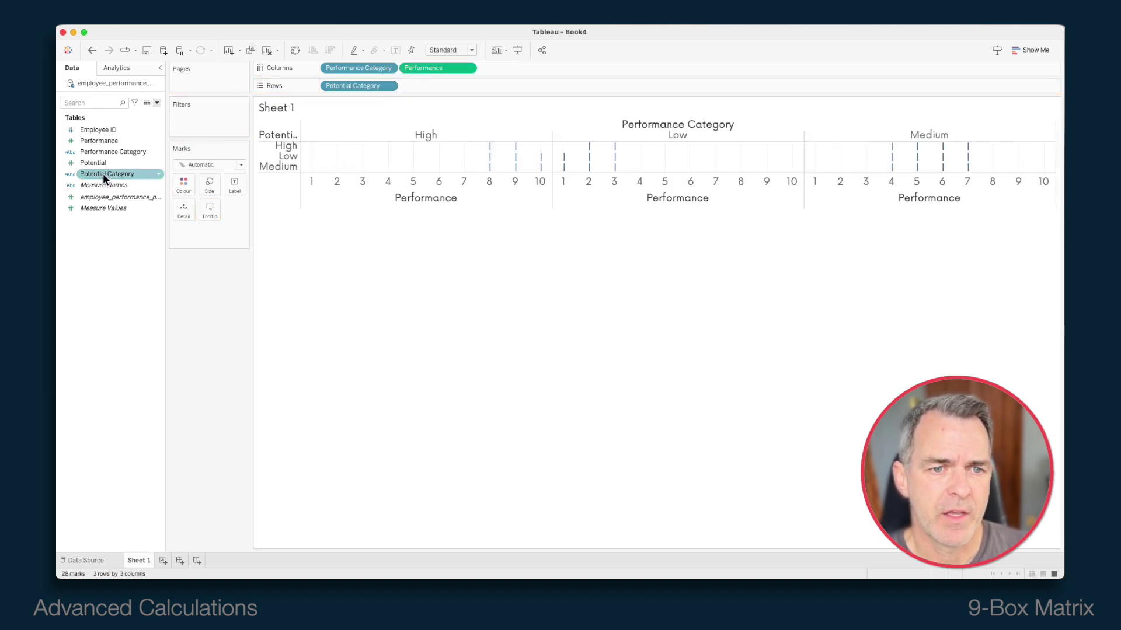
pyautogui.moveTo(95, 163); pyautogui.dragTo(432, 87)
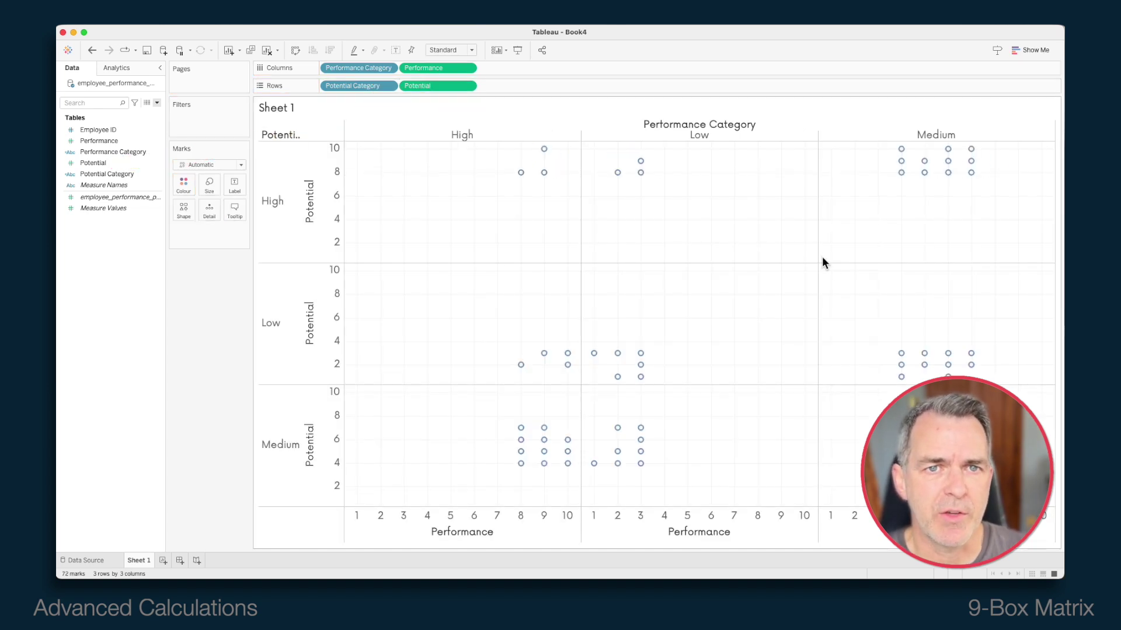
pyautogui.click(99, 129)
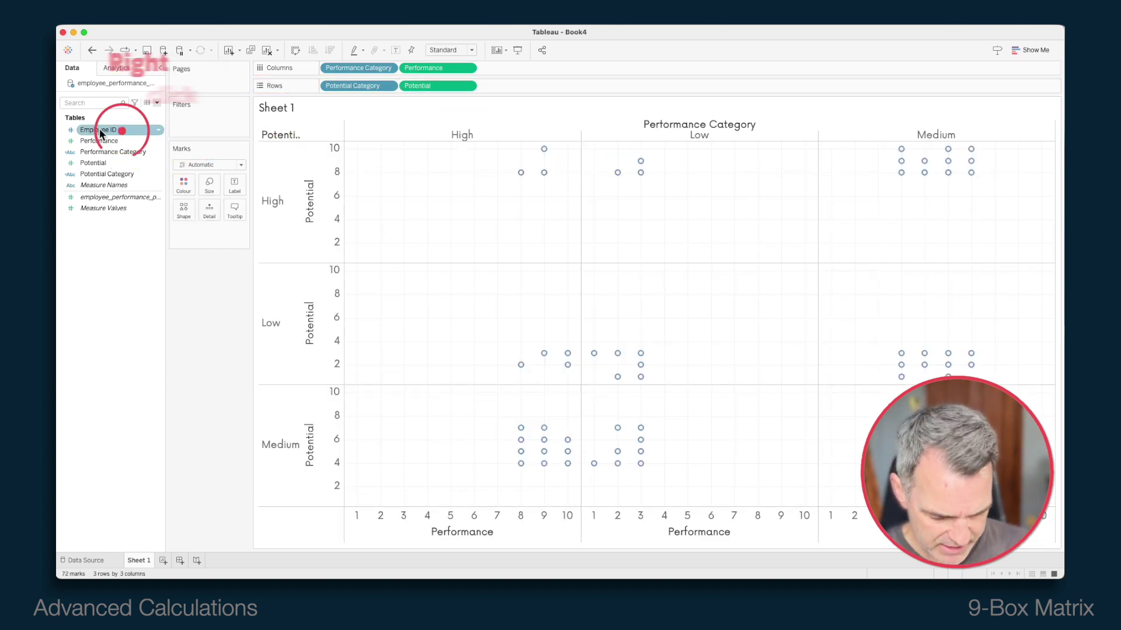
# Size the marks by distinct count (CNTD) of Employee ID.
pyautogui.moveTo(99, 129); pyautogui.dragTo(204, 182)
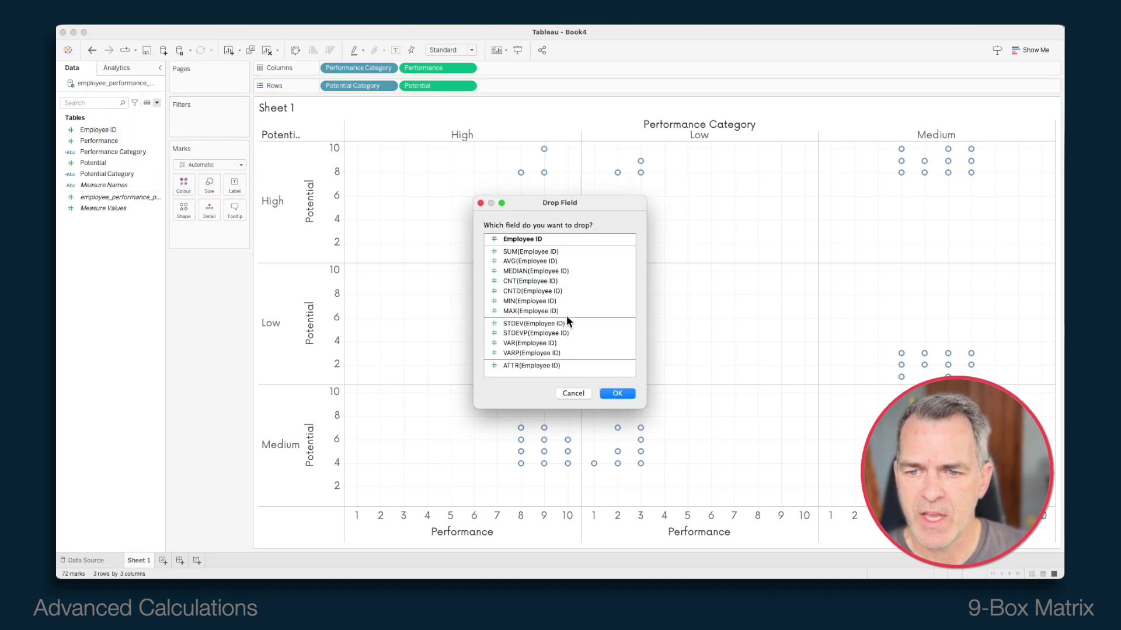
pyautogui.click(523, 292)
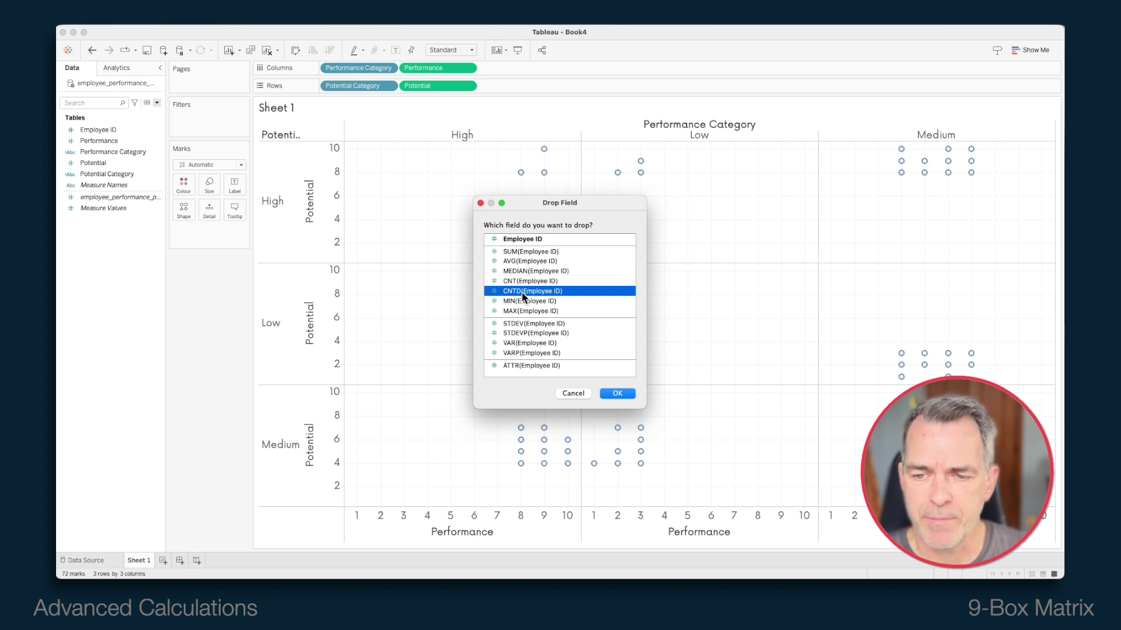
pyautogui.click(621, 393)
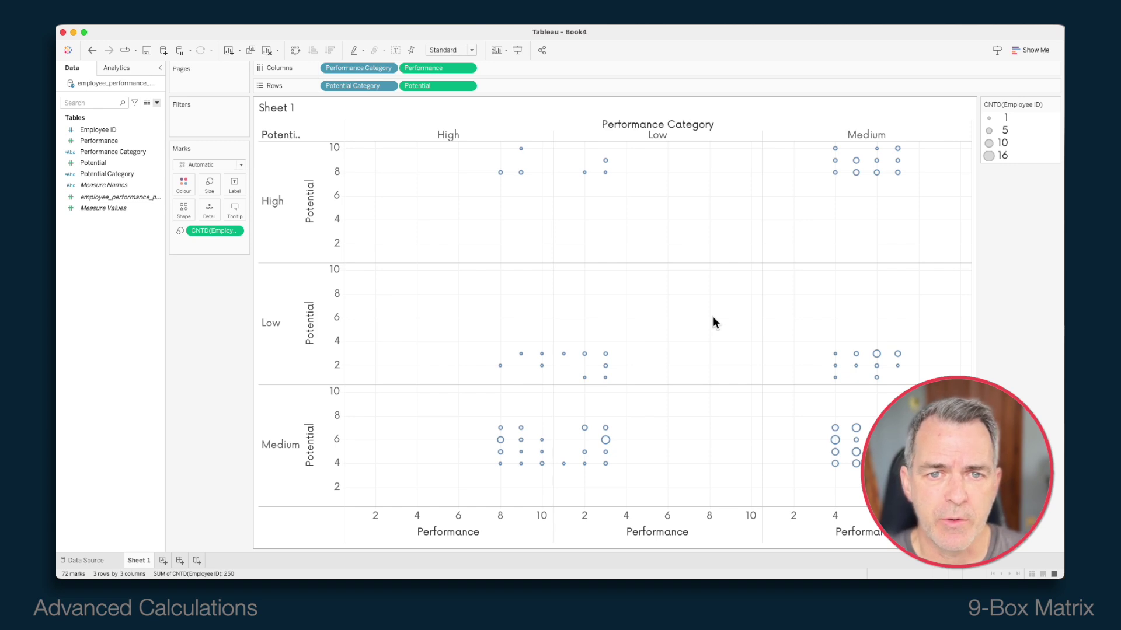
# Change the mark type to Circle and colour the circles purple.
pyautogui.click(198, 164)
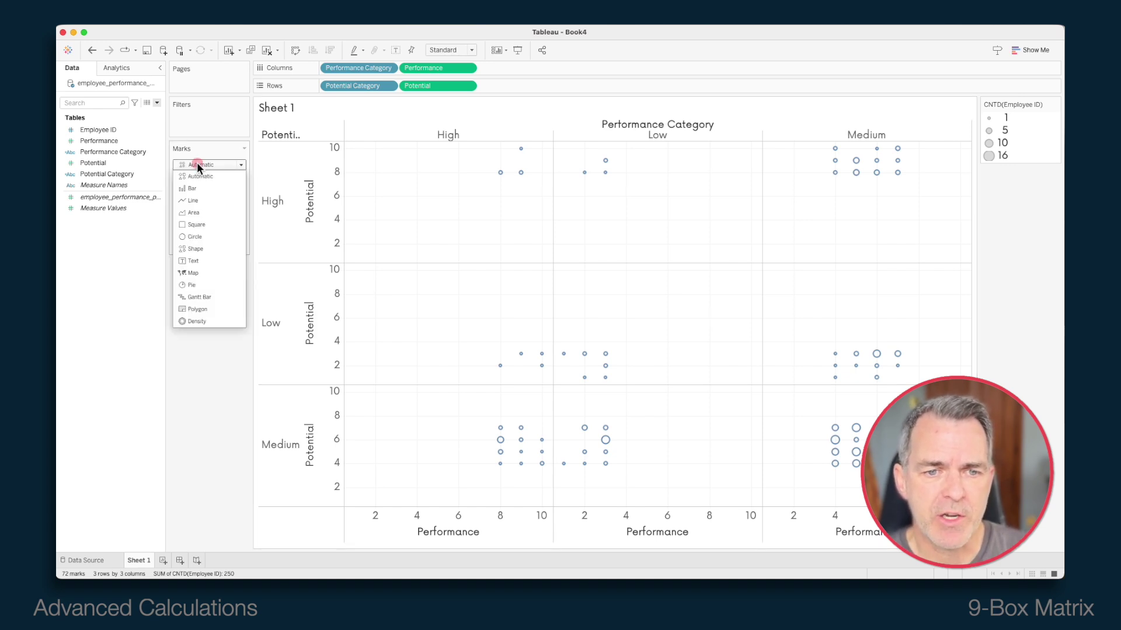
pyautogui.click(198, 237)
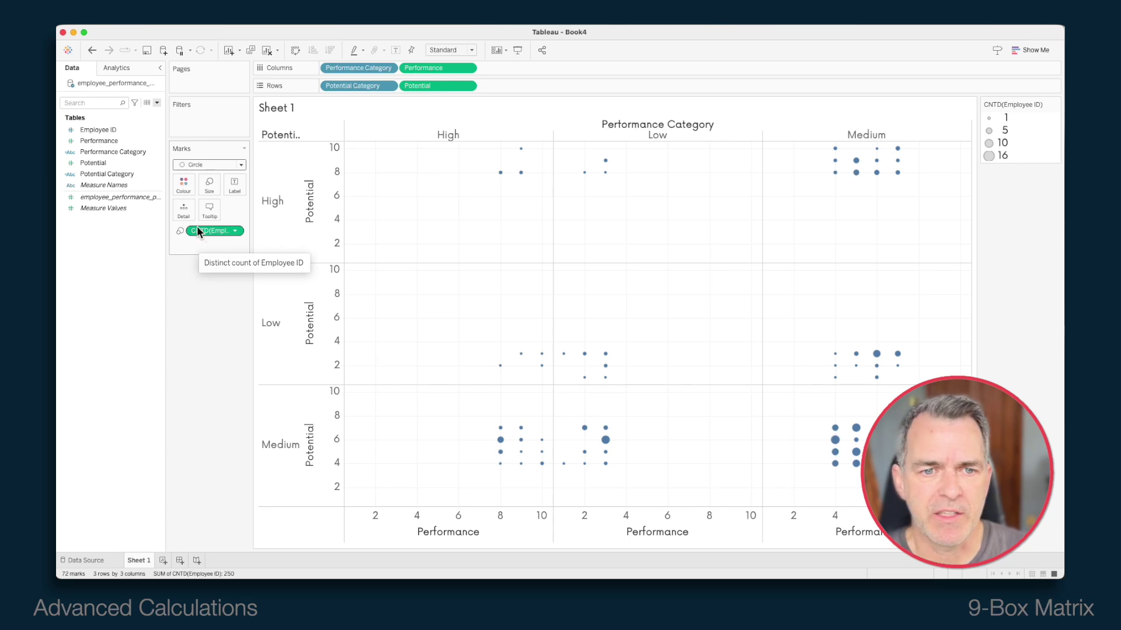
pyautogui.click(183, 185)
pyautogui.click(190, 266)
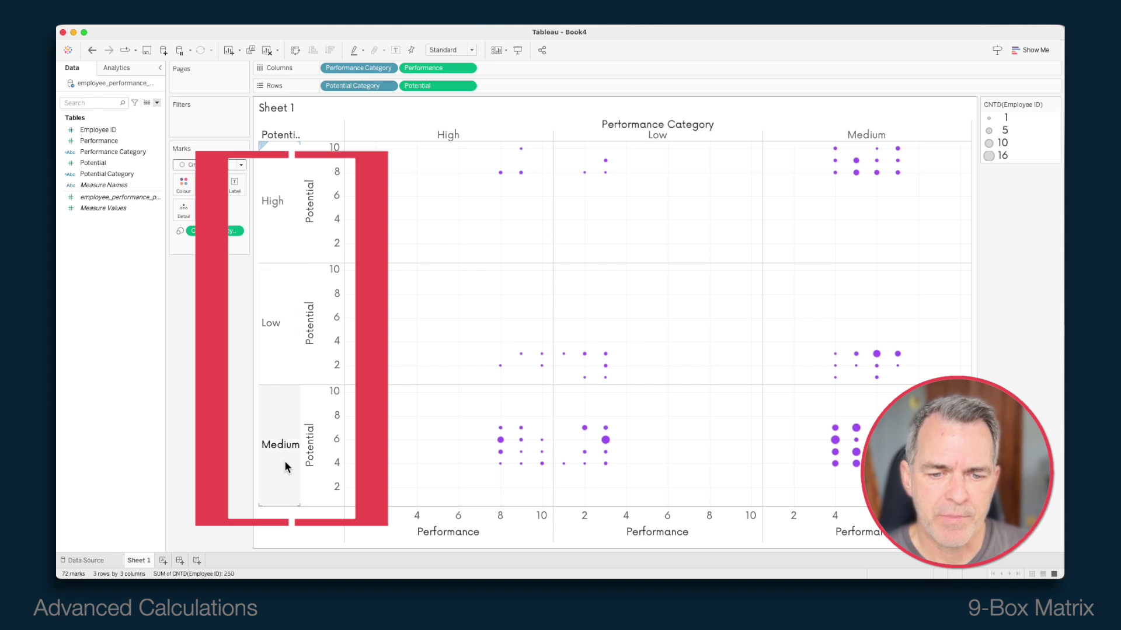
# Reorder the headers: Medium row above Low, High column moved to the far right.
pyautogui.moveTo(284, 444); pyautogui.dragTo(275, 292)
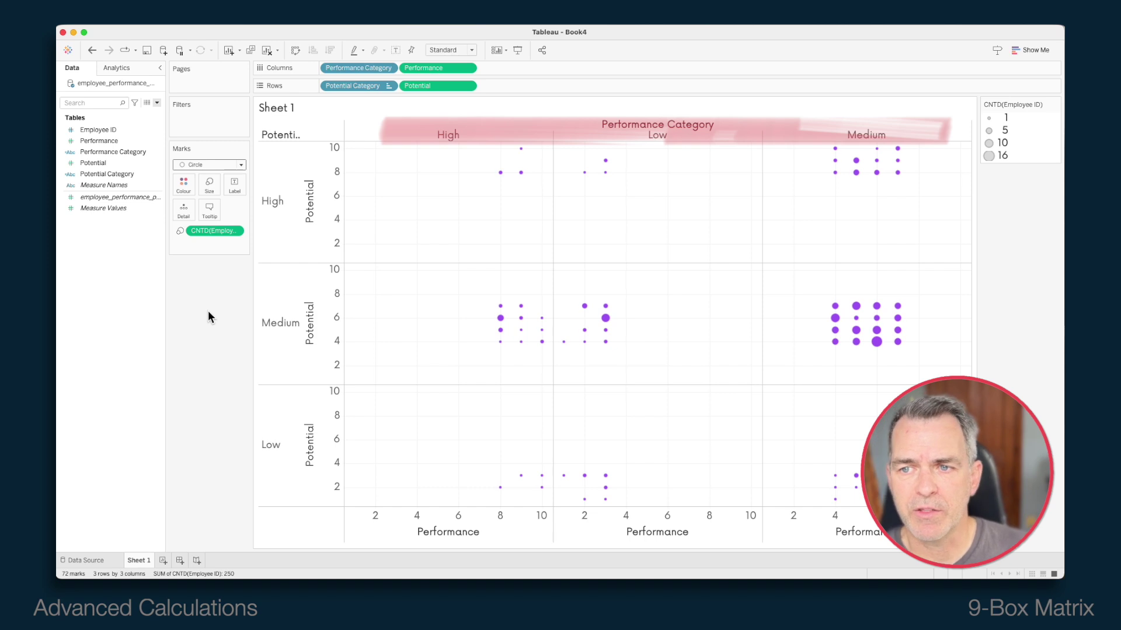
pyautogui.moveTo(455, 134); pyautogui.dragTo(964, 138)
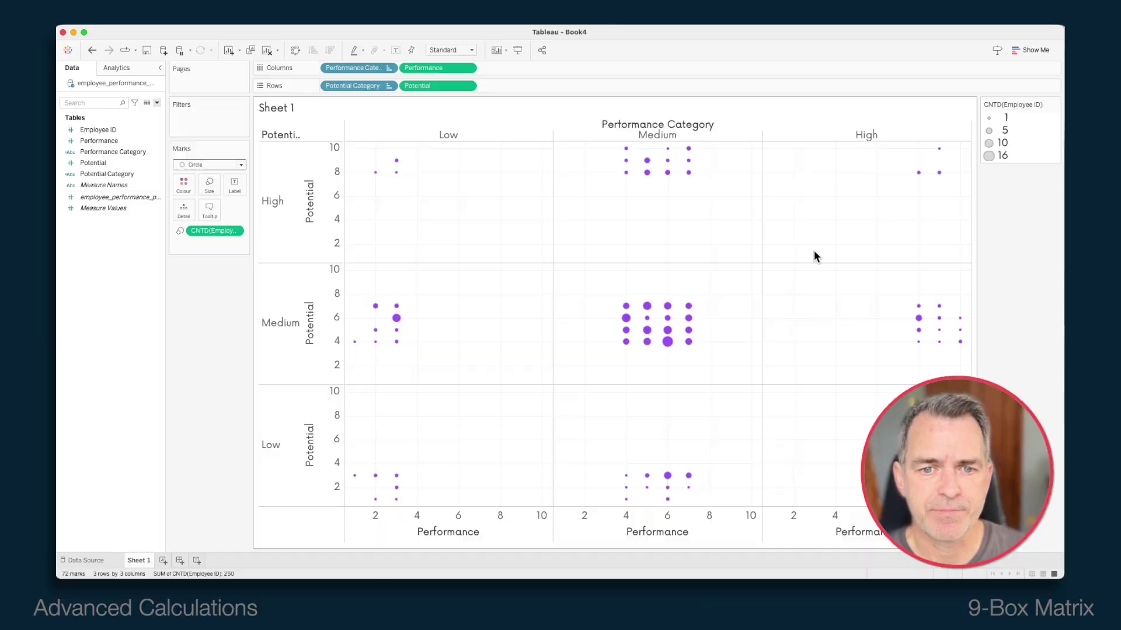
# Give the Potential axis independent ranges for each row.
pyautogui.rightClick(318, 208)
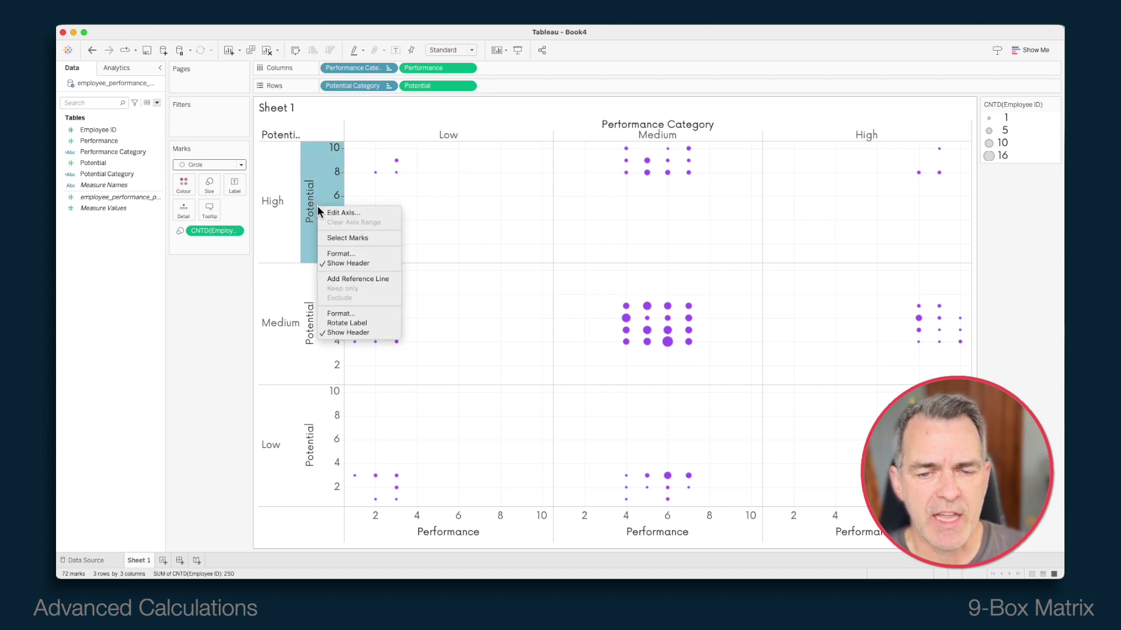
pyautogui.click(341, 213)
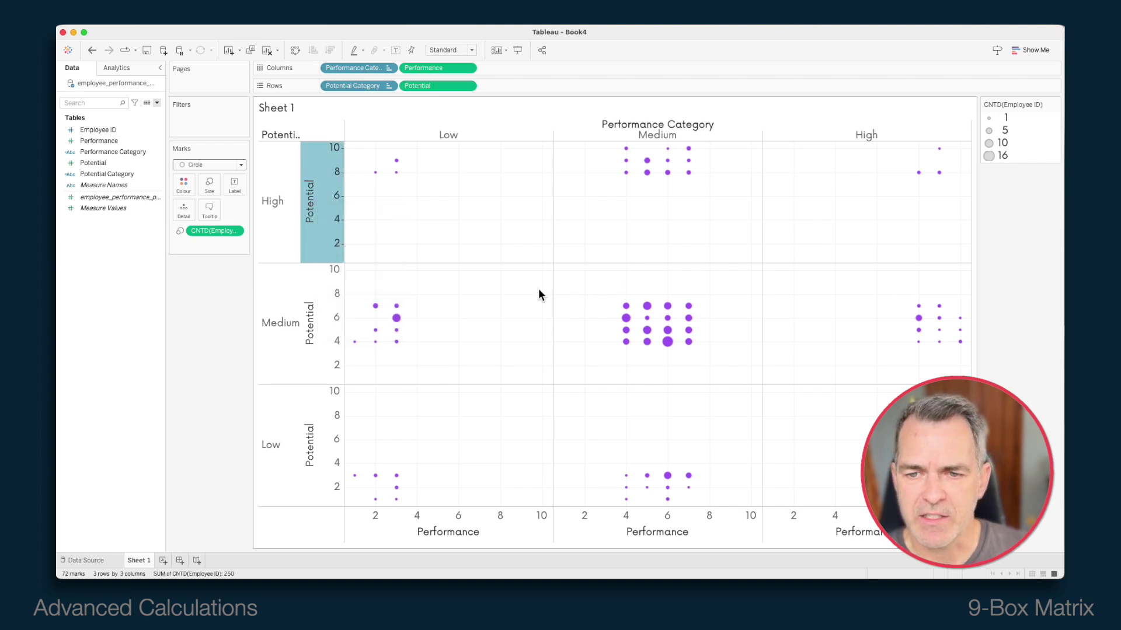
pyautogui.click(412, 201)
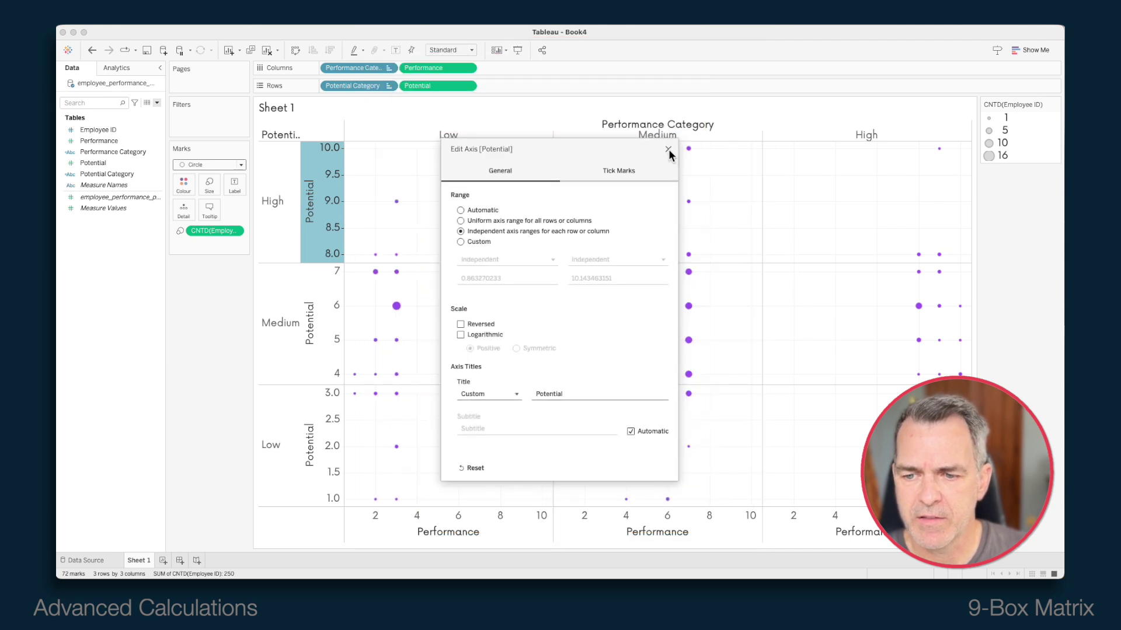
pyautogui.click(667, 149)
# Give the Performance axis independent ranges per column and enlarge the circles.
pyautogui.rightClick(436, 525)
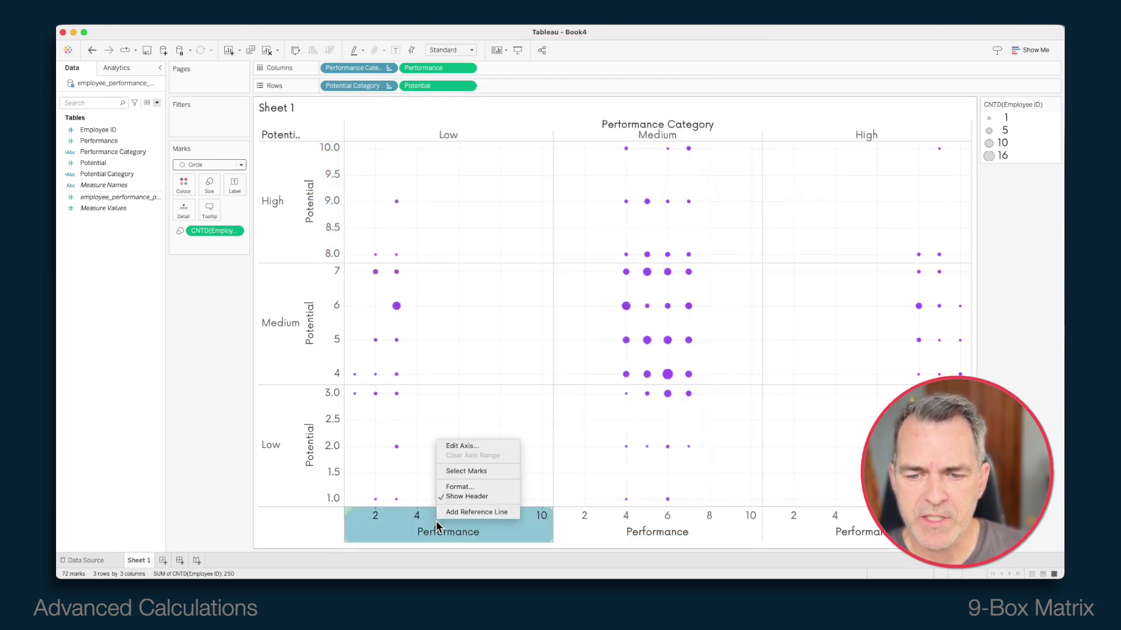
pyautogui.click(457, 443)
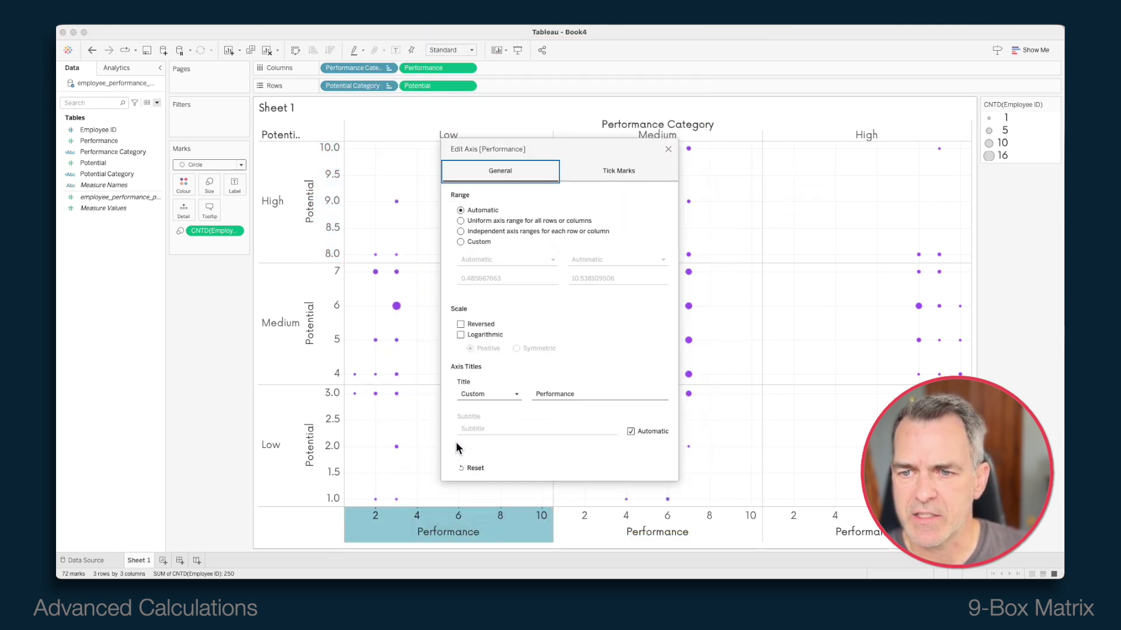
pyautogui.click(412, 199)
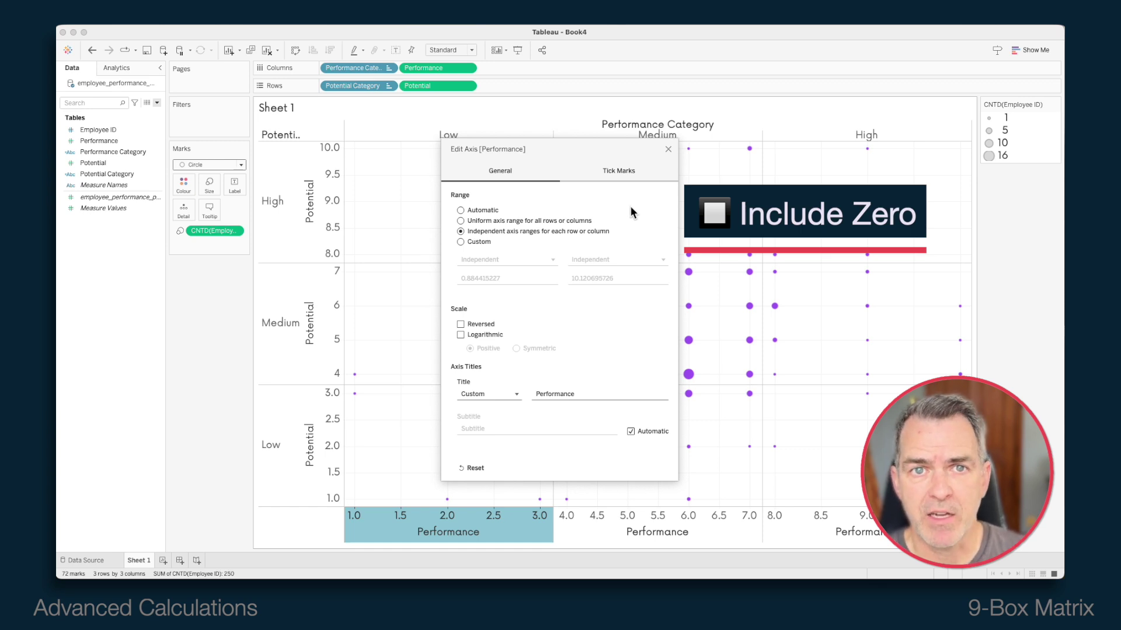
pyautogui.click(668, 149)
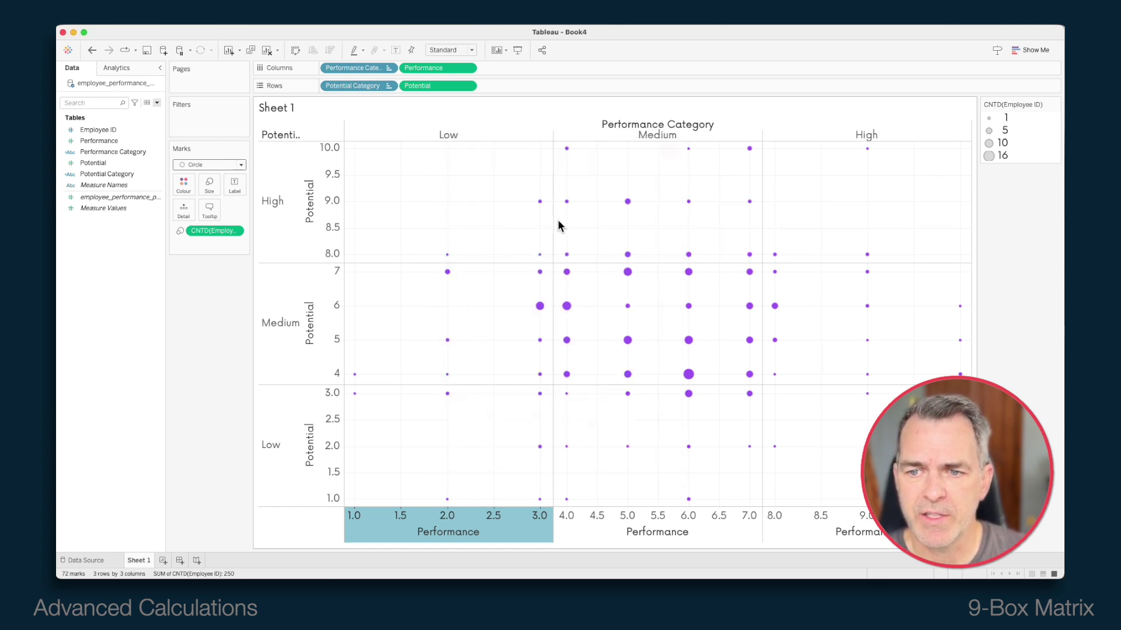
pyautogui.click(208, 184)
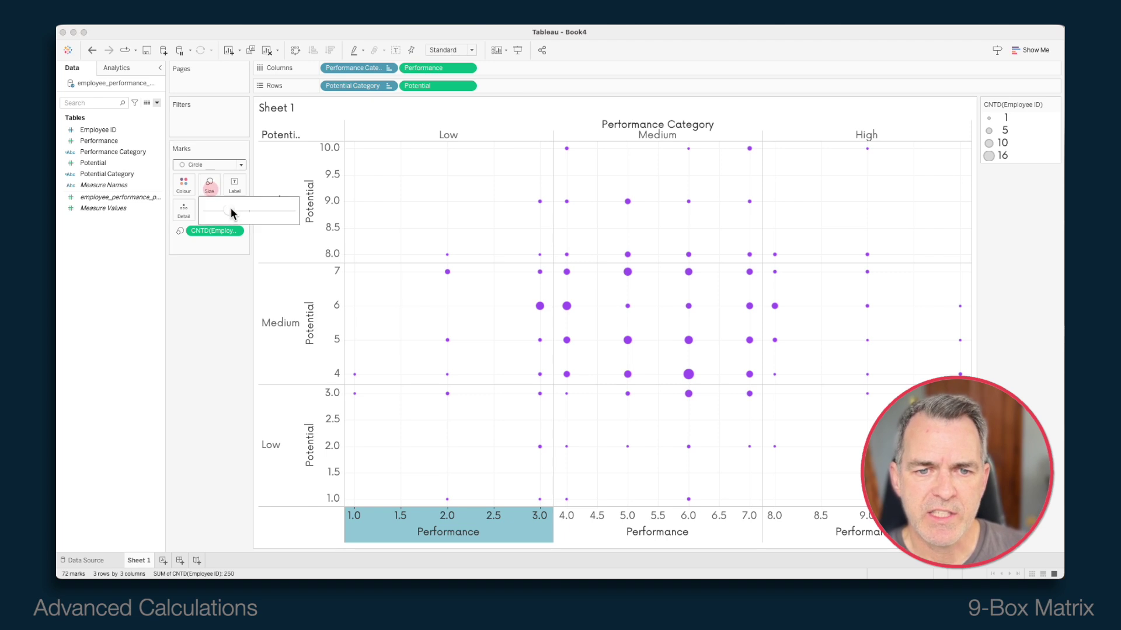
pyautogui.moveTo(231, 211); pyautogui.dragTo(253, 216)
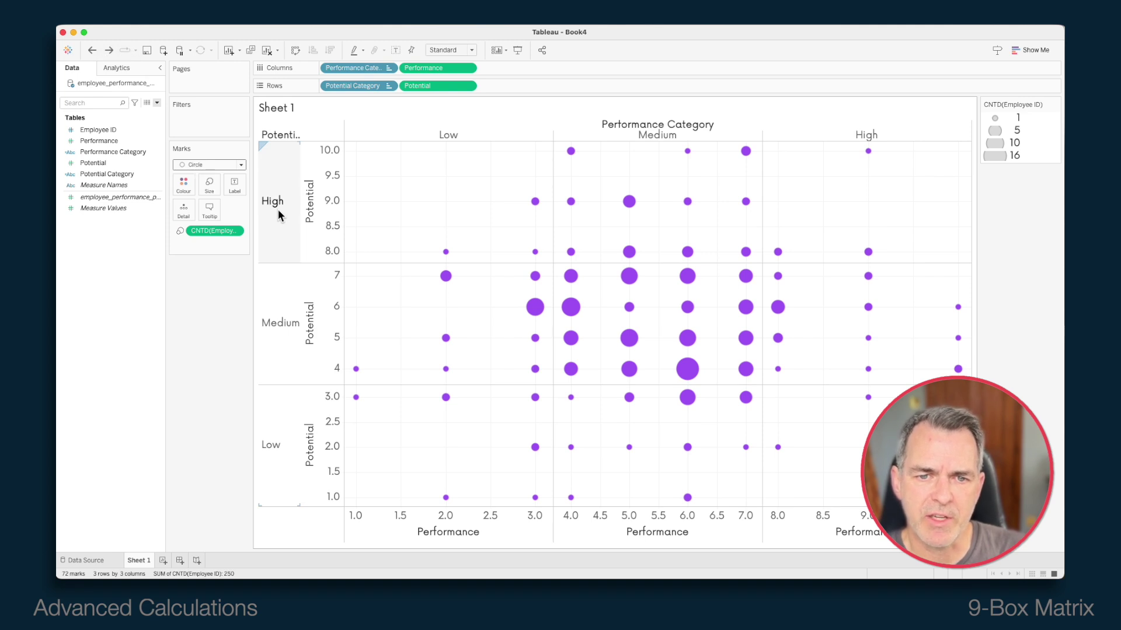
# Turn the Potential Category row labels vertical and clear the Potential axis title.
pyautogui.rightClick(277, 209)
pyautogui.click(312, 261)
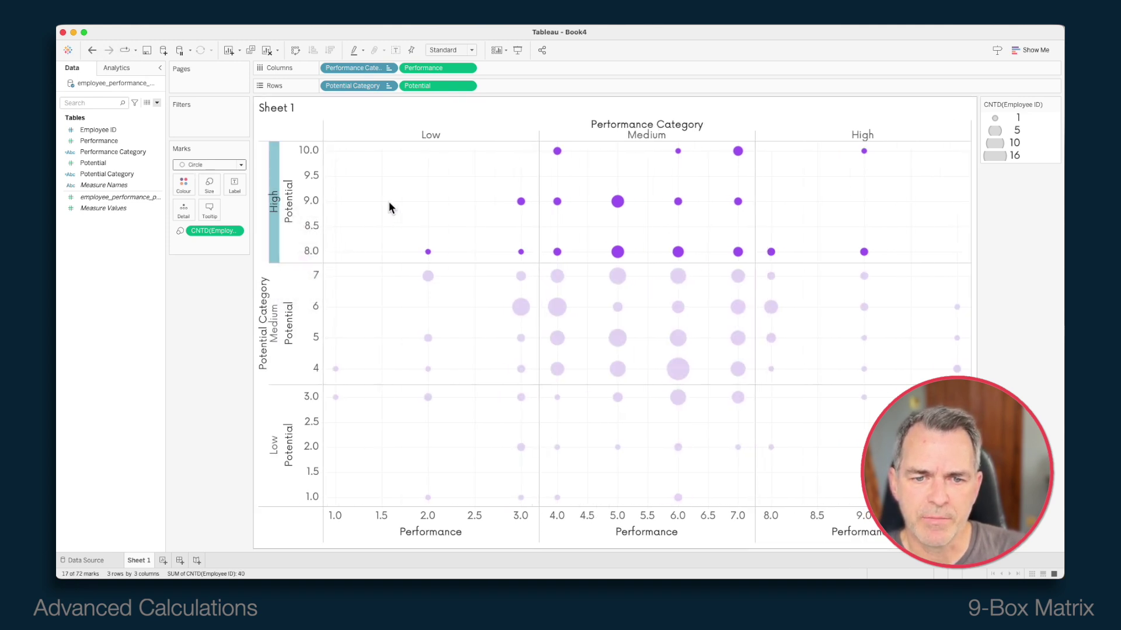
pyautogui.rightClick(303, 295)
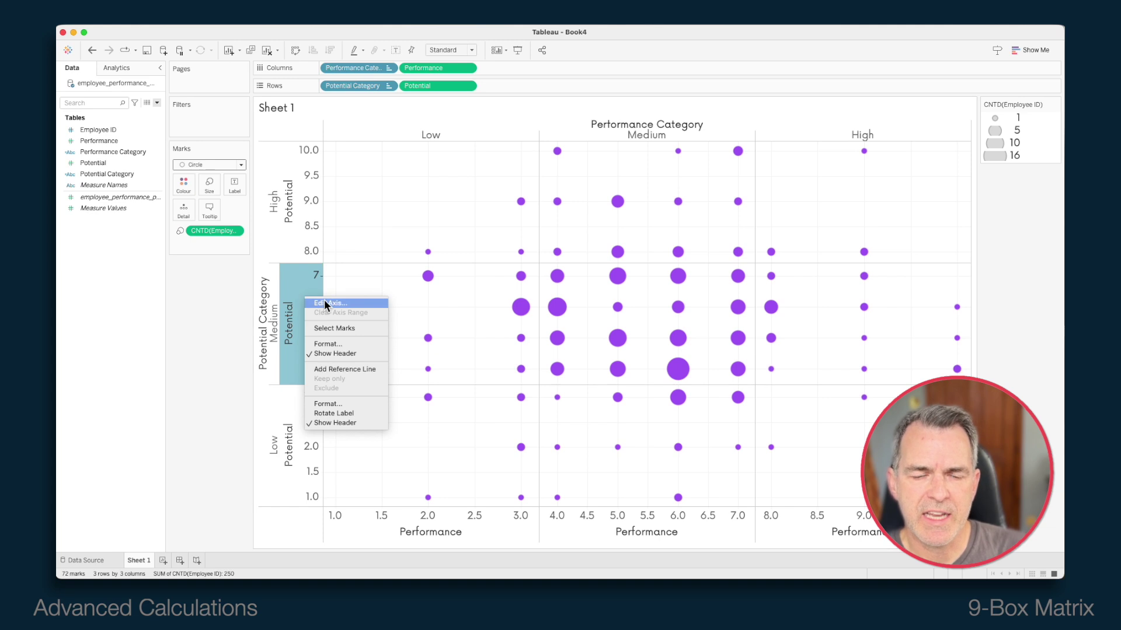
pyautogui.click(325, 302)
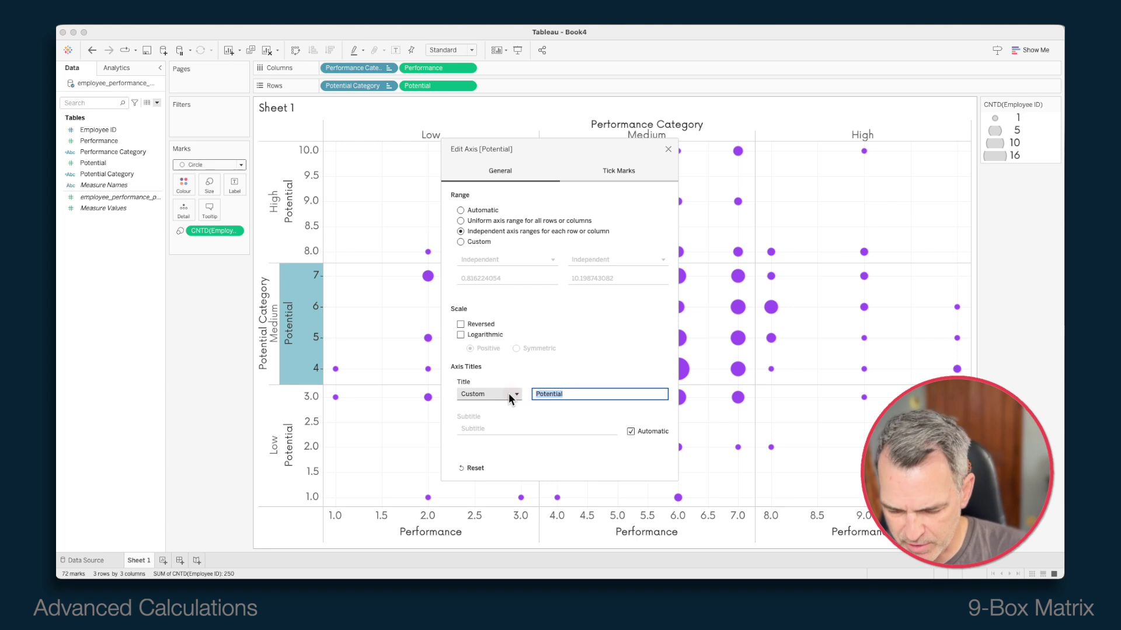
pyautogui.press('BackSpace')
pyautogui.click(668, 149)
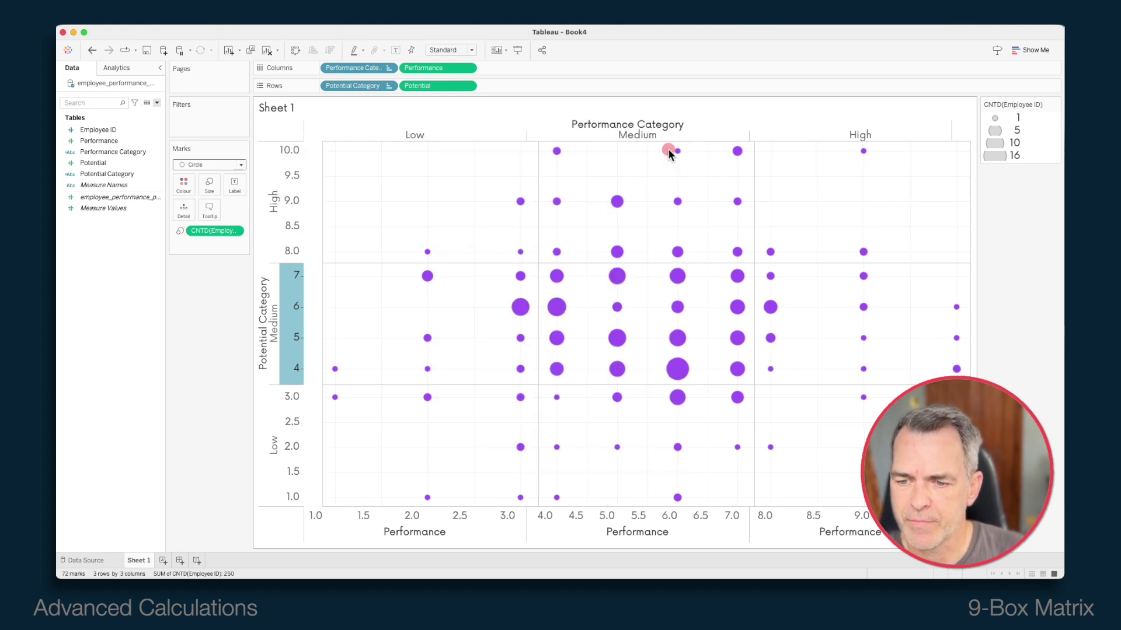
# Delete the Performance axis title, leaving only its numeric scale.
pyautogui.rightClick(425, 528)
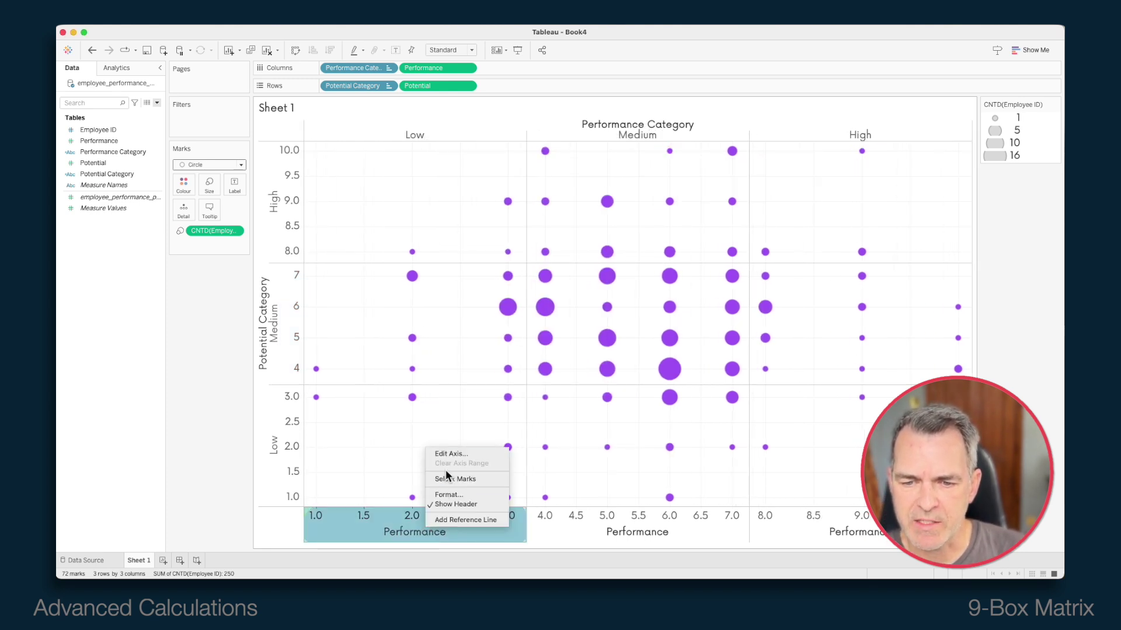
pyautogui.click(450, 454)
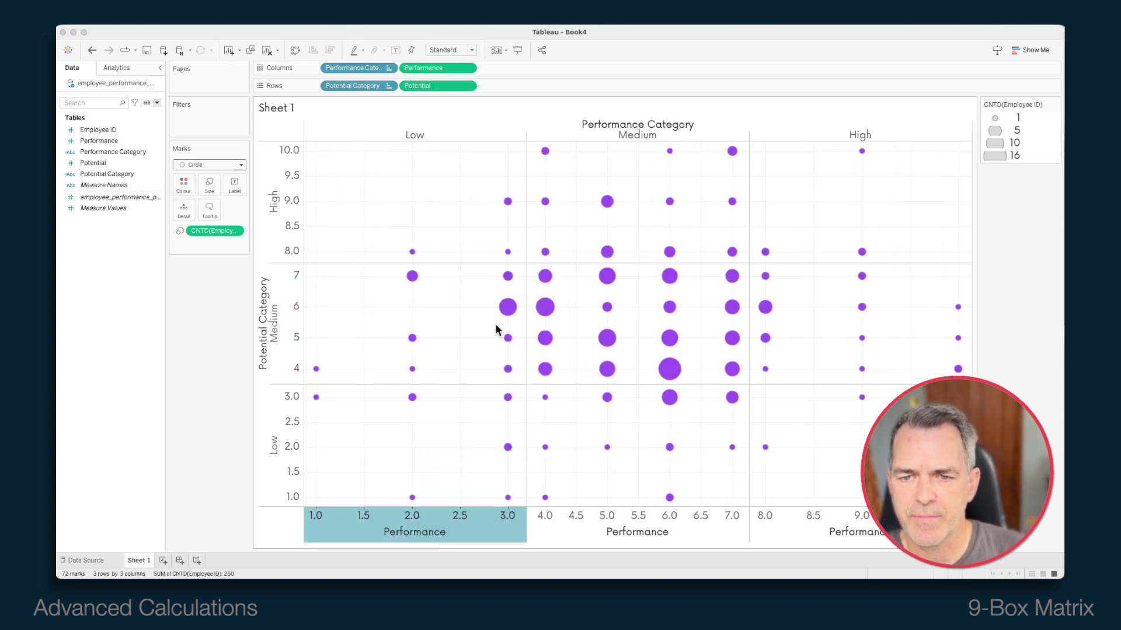
pyautogui.moveTo(516, 391); pyautogui.dragTo(590, 391)
pyautogui.press('BackSpace')
pyautogui.click(667, 149)
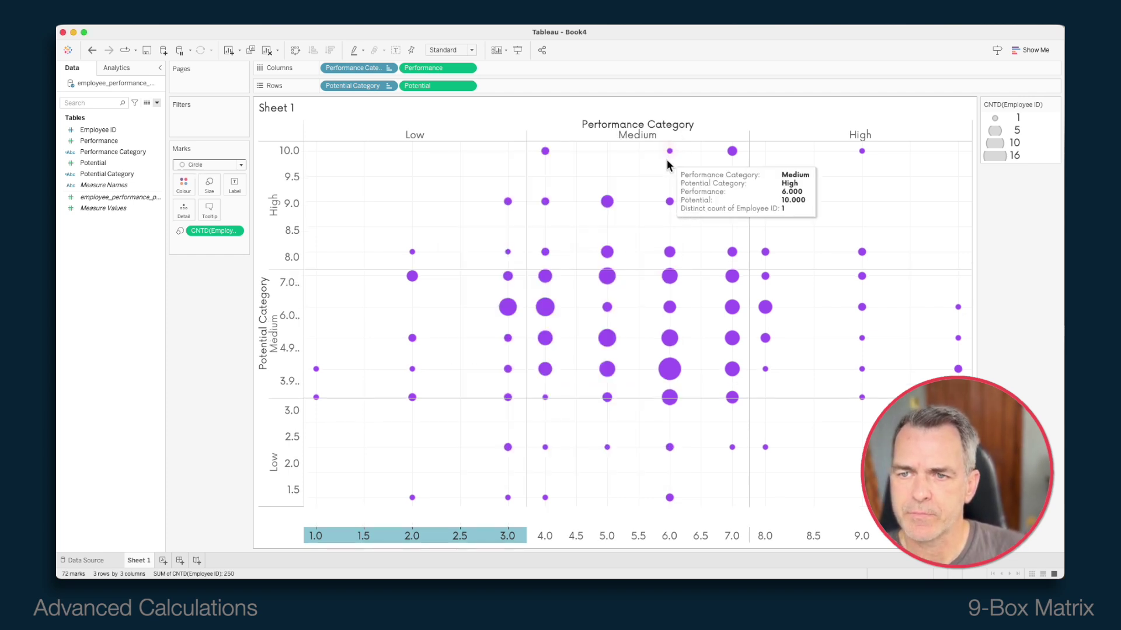
pyautogui.moveTo(412, 412)
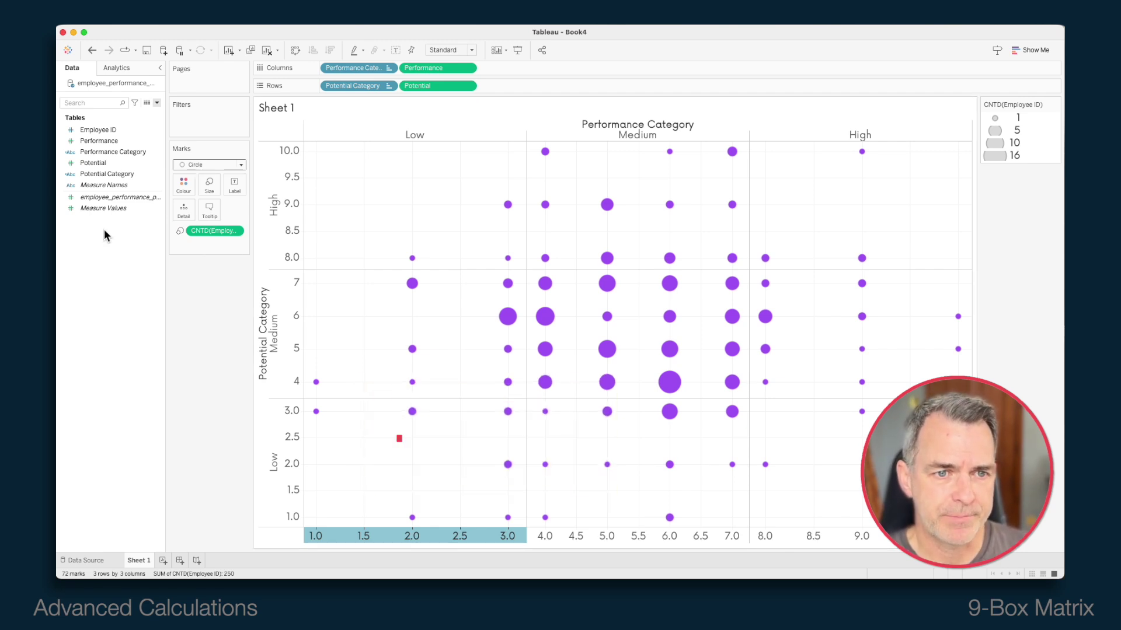
# Set the default number format of Performance and Potential to Number (Custom) with 0 decimals.
pyautogui.click(109, 144)
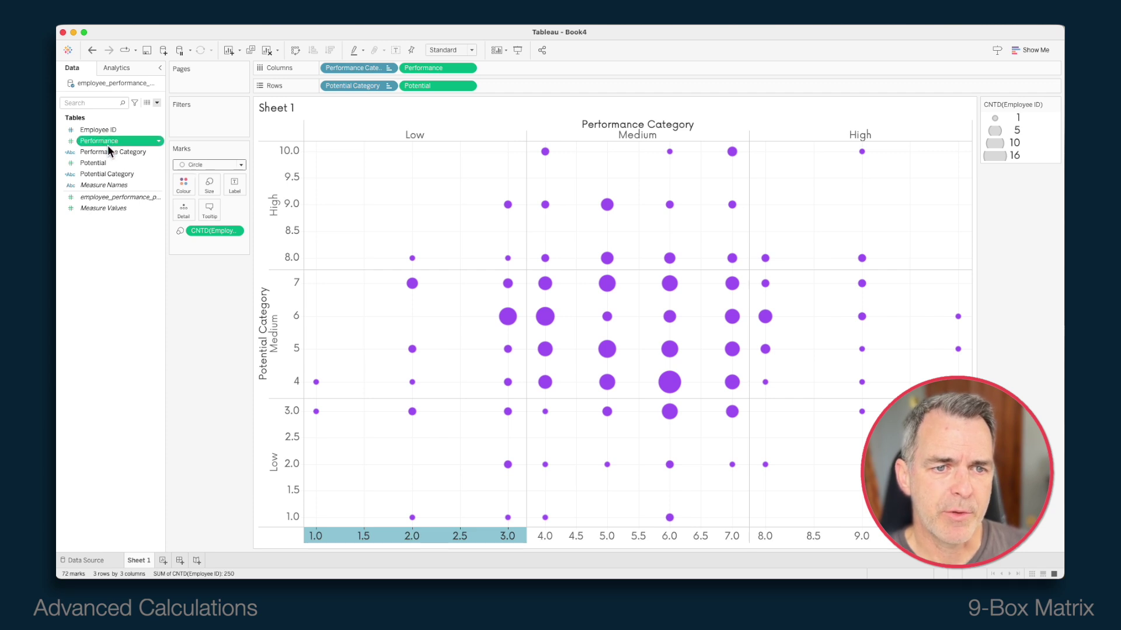
pyautogui.keyDown('super'); pyautogui.click(103, 164); pyautogui.keyUp('super')
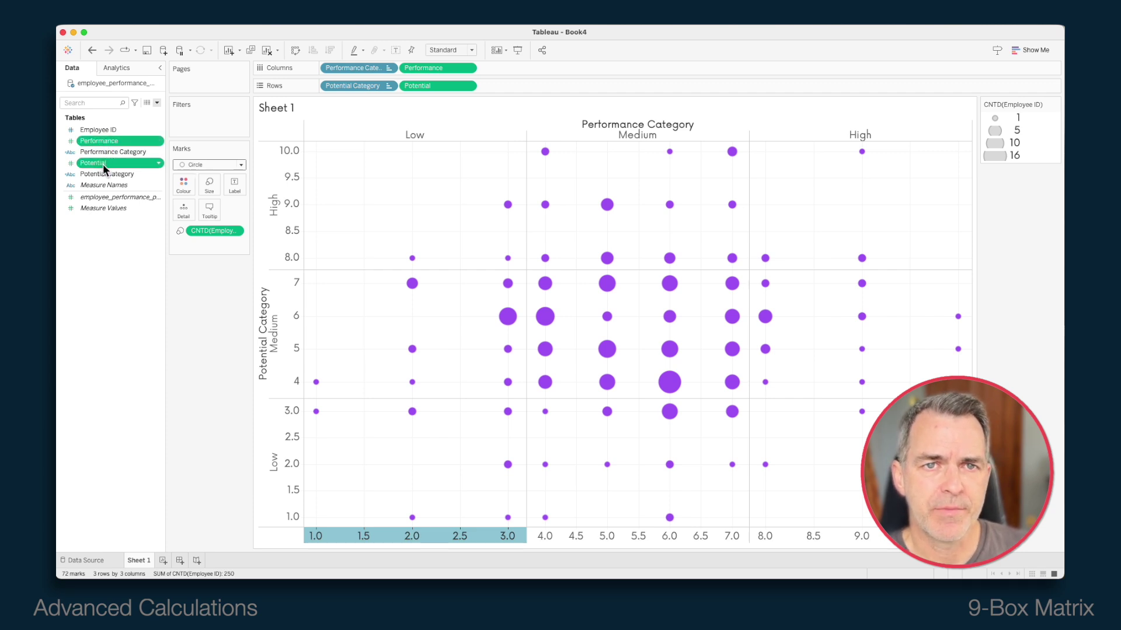
pyautogui.rightClick(103, 164)
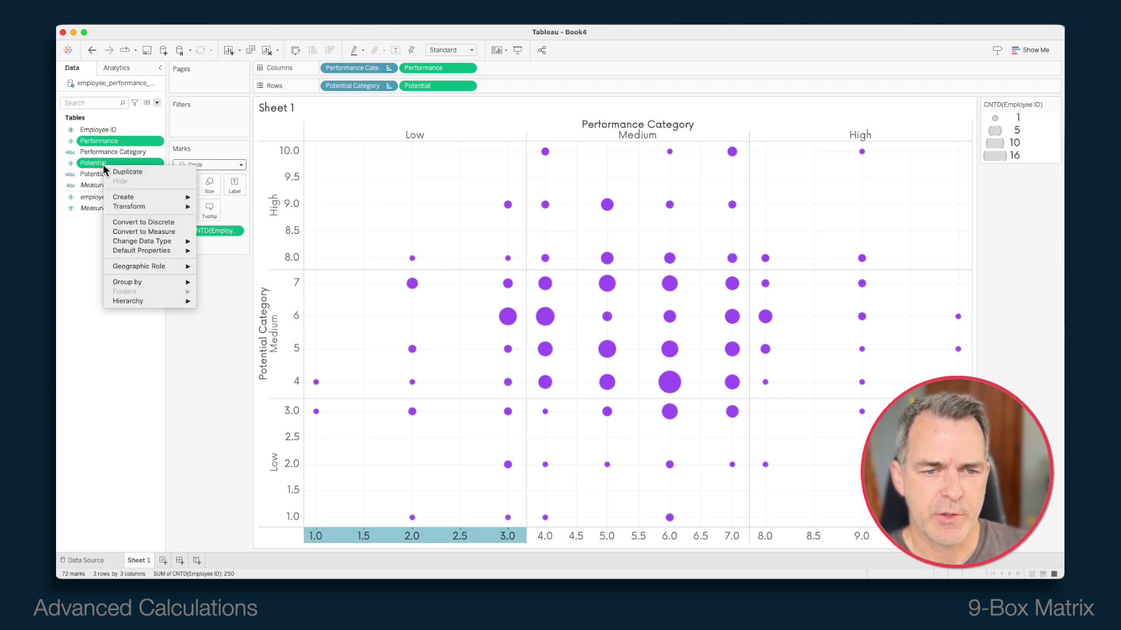
pyautogui.moveTo(169, 251)
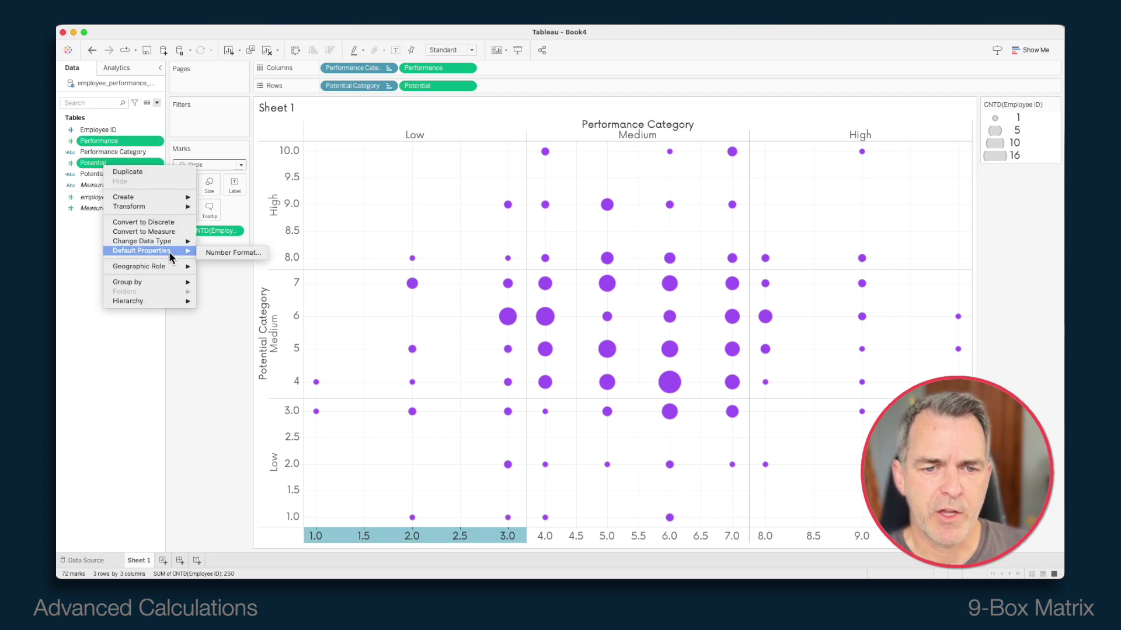
pyautogui.click(218, 252)
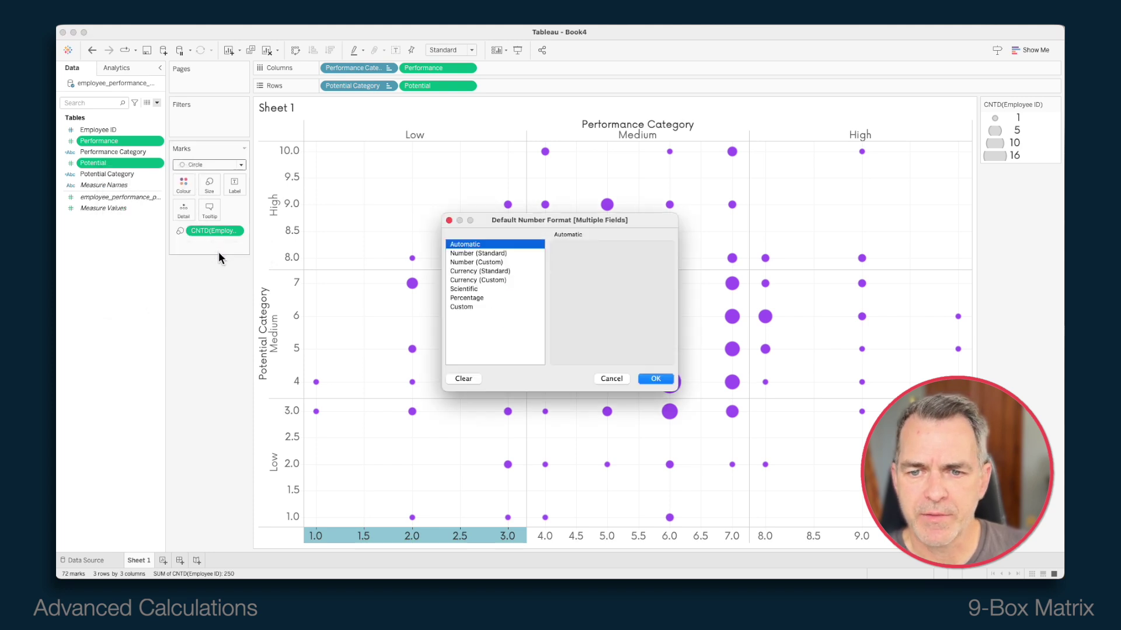
pyautogui.click(501, 263)
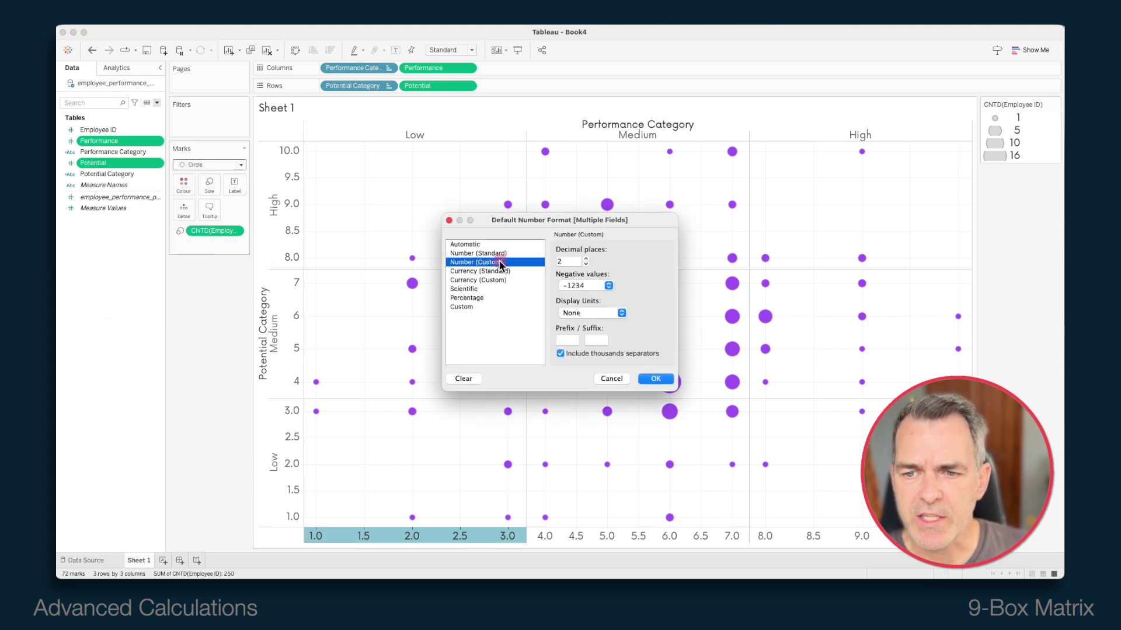
pyautogui.click(586, 264)
pyautogui.click(586, 264)
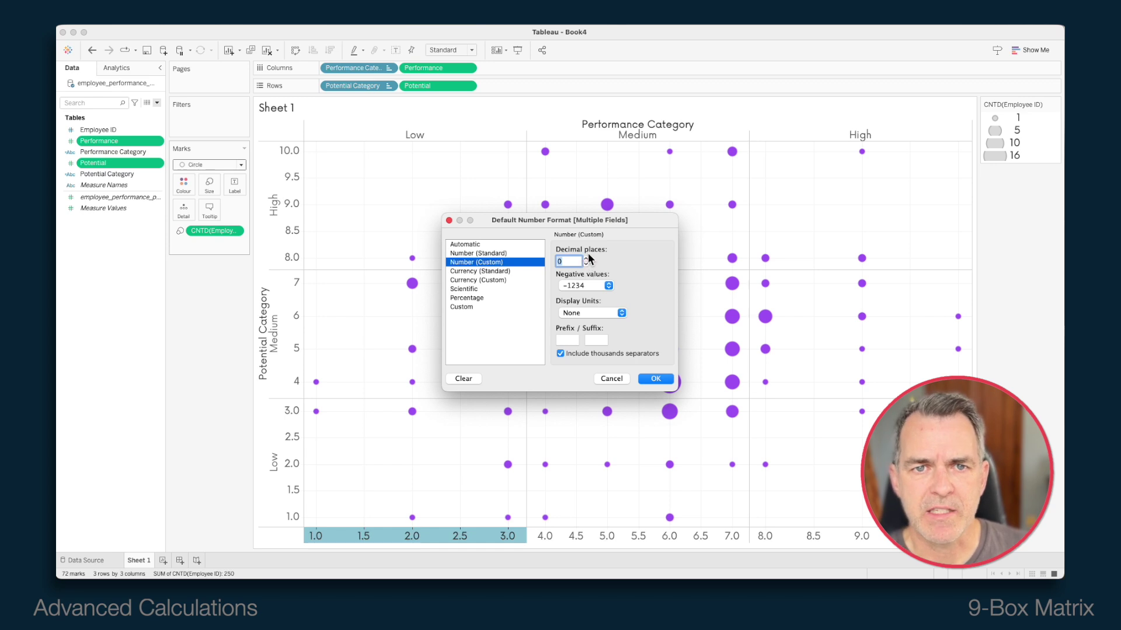
pyautogui.click(655, 380)
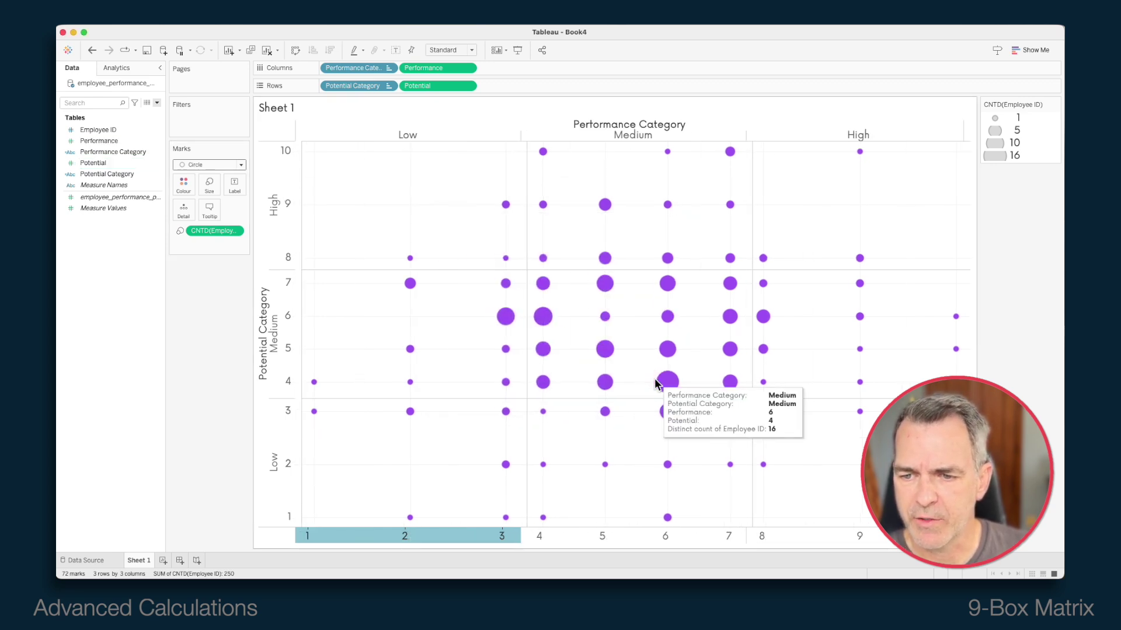
pyautogui.moveTo(606, 354)
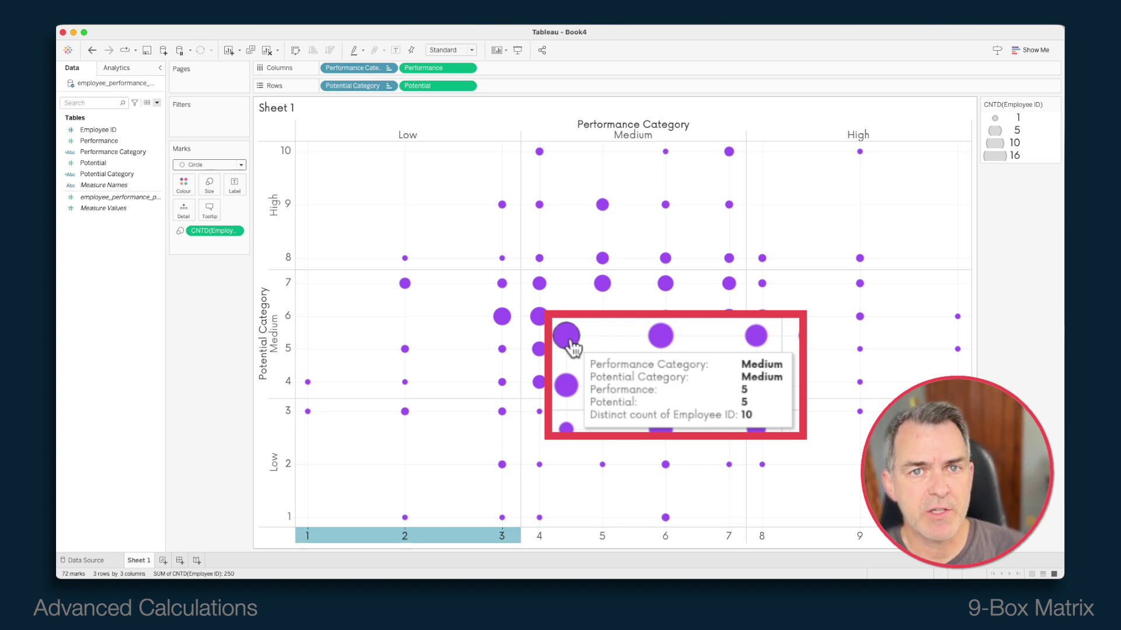
pyautogui.moveTo(860, 153)
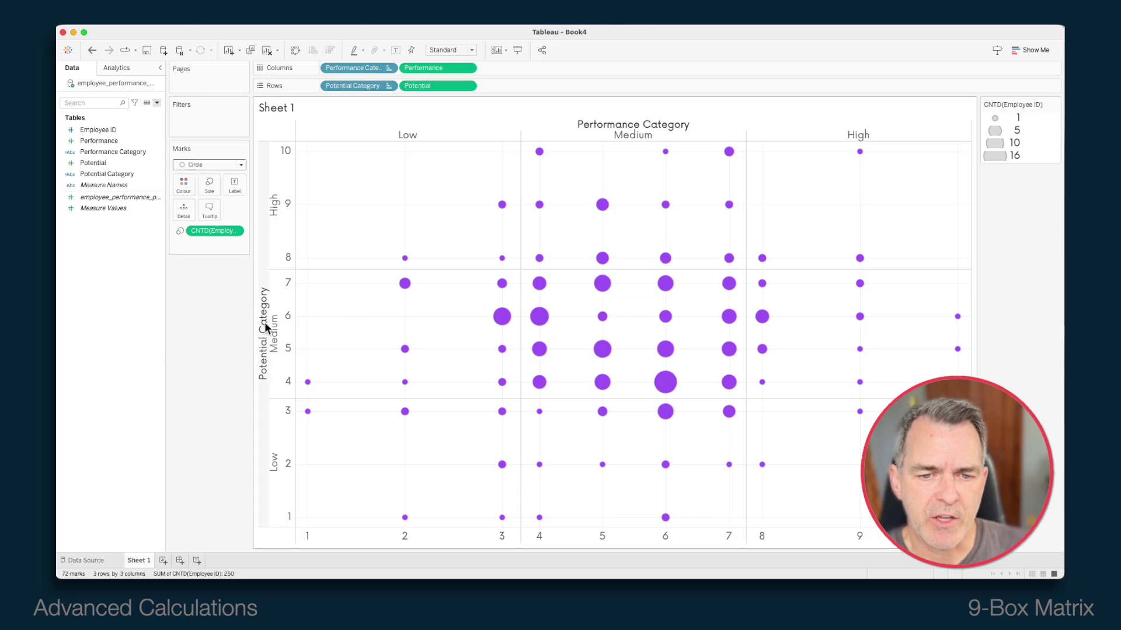
# Make the default field label font bold 18pt and heighten the column header area.
pyautogui.rightClick(264, 327)
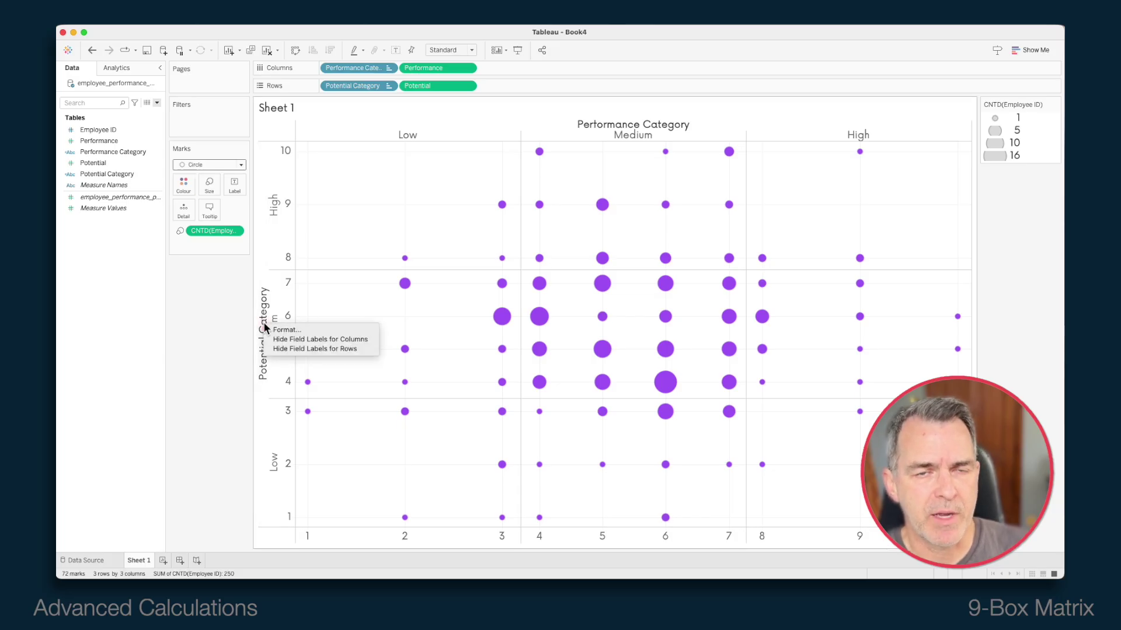
pyautogui.click(284, 329)
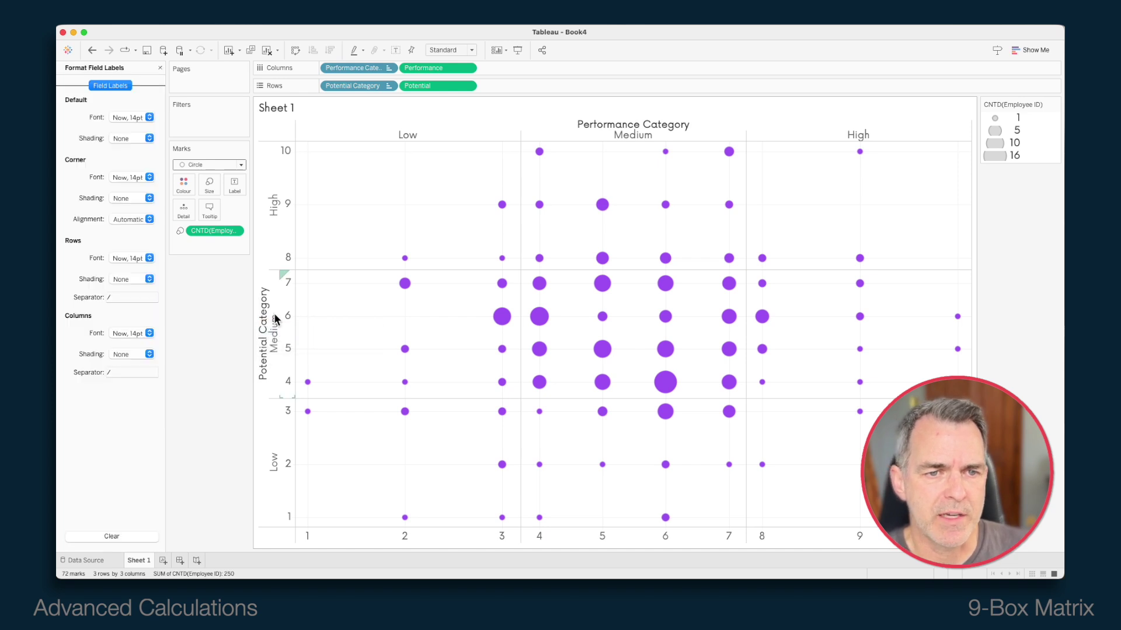
pyautogui.click(125, 117)
pyautogui.click(145, 155)
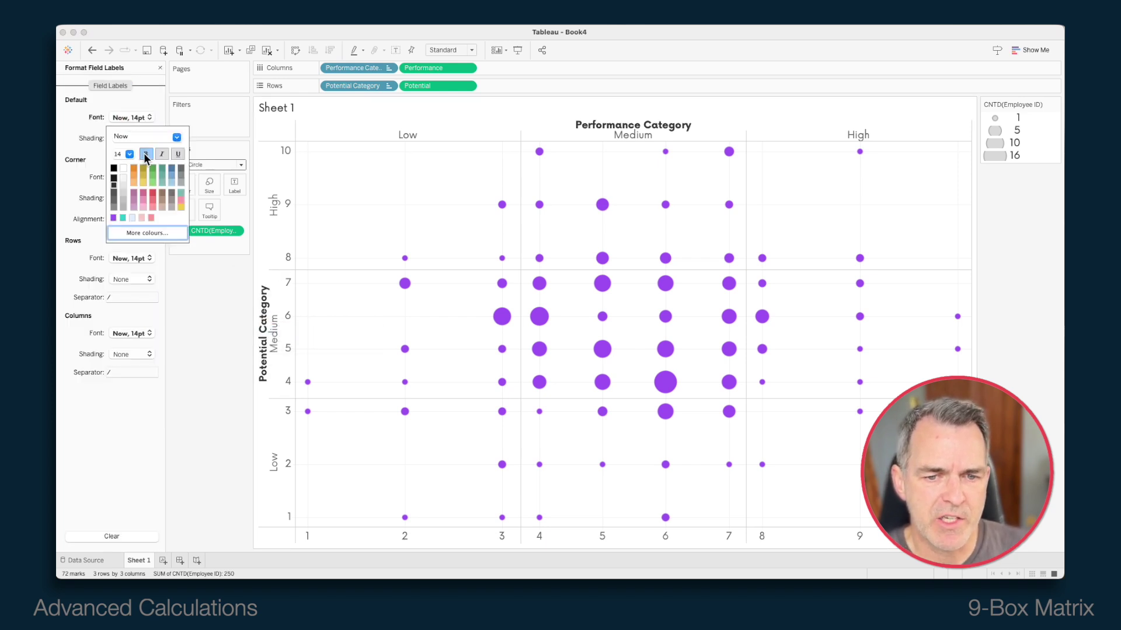
pyautogui.click(130, 154)
pyautogui.click(120, 223)
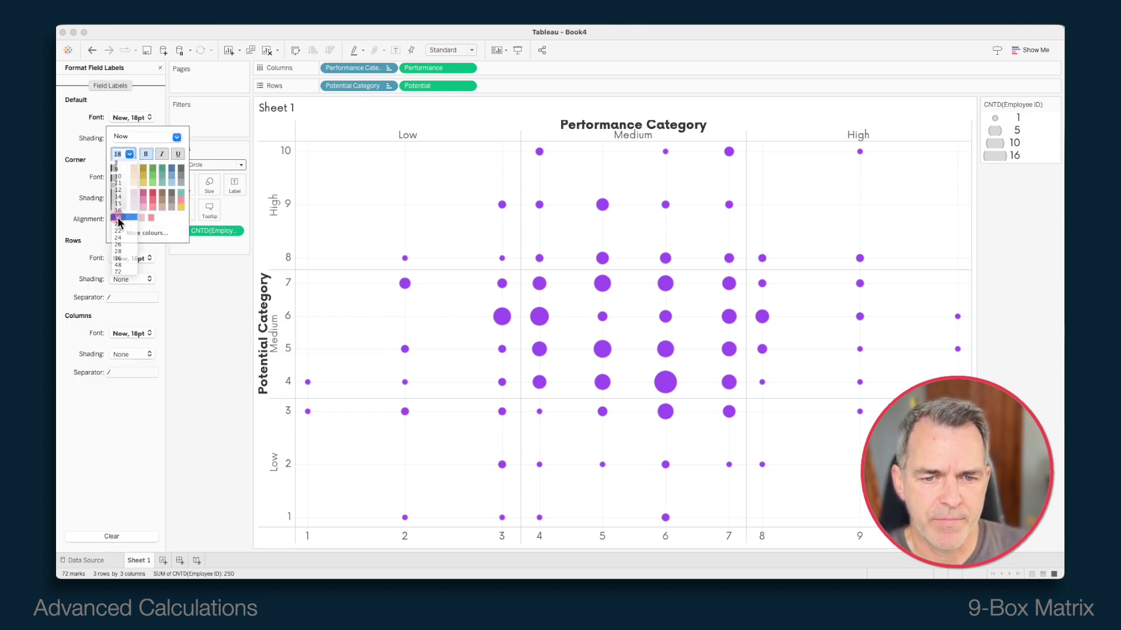
pyautogui.click(419, 198)
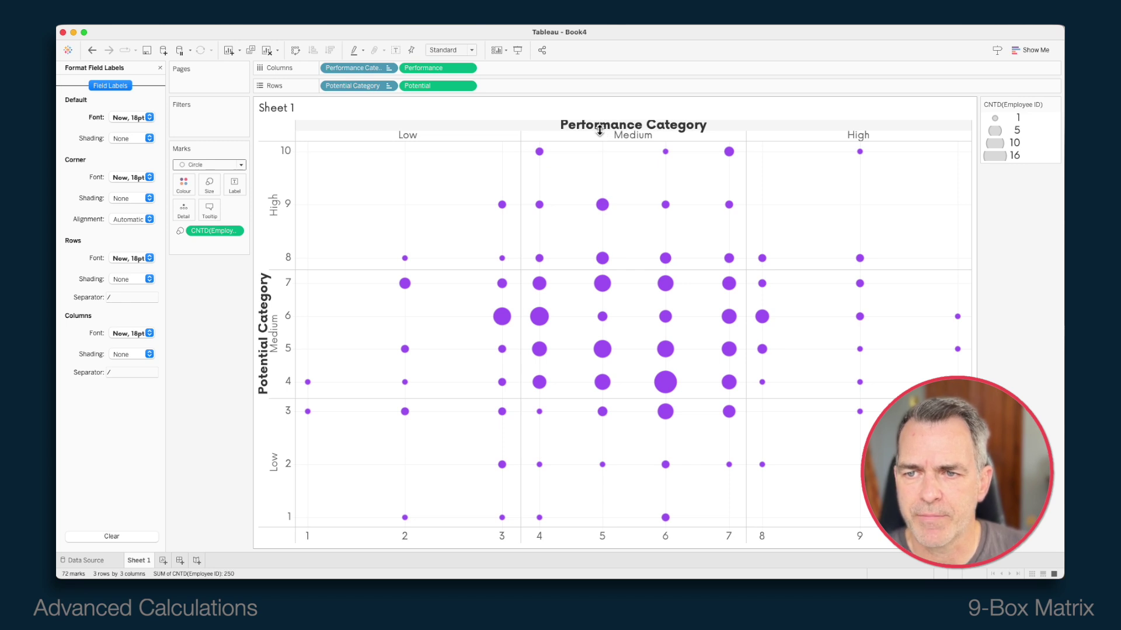
pyautogui.moveTo(600, 131); pyautogui.dragTo(600, 137)
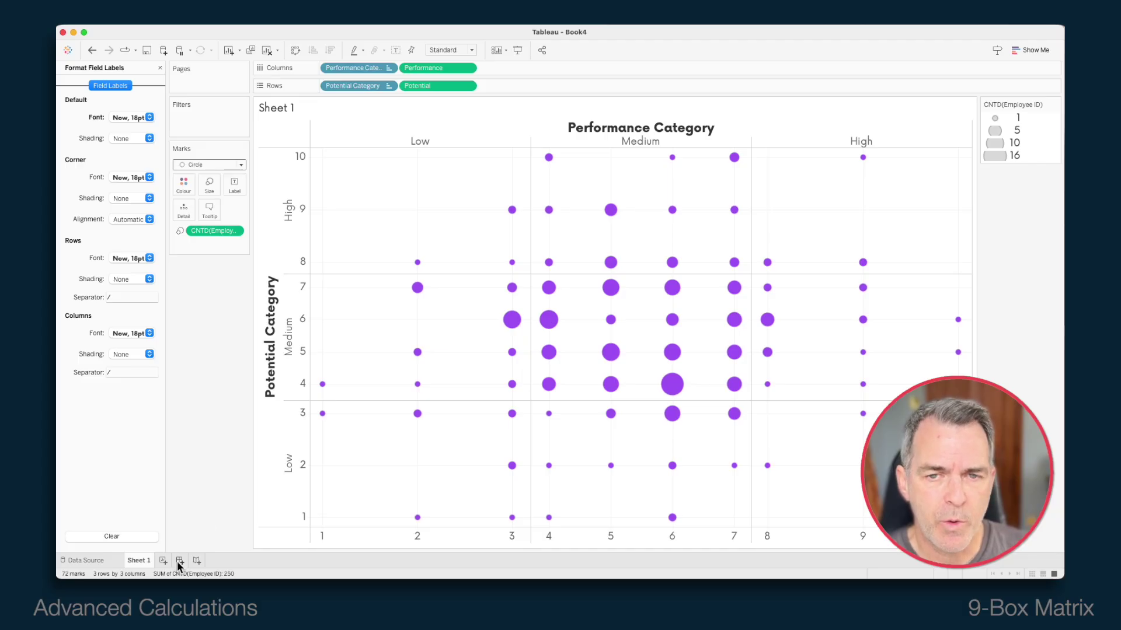
pyautogui.click(176, 560)
# Set the dashboard size to 900 x 900 px.
pyautogui.click(110, 148)
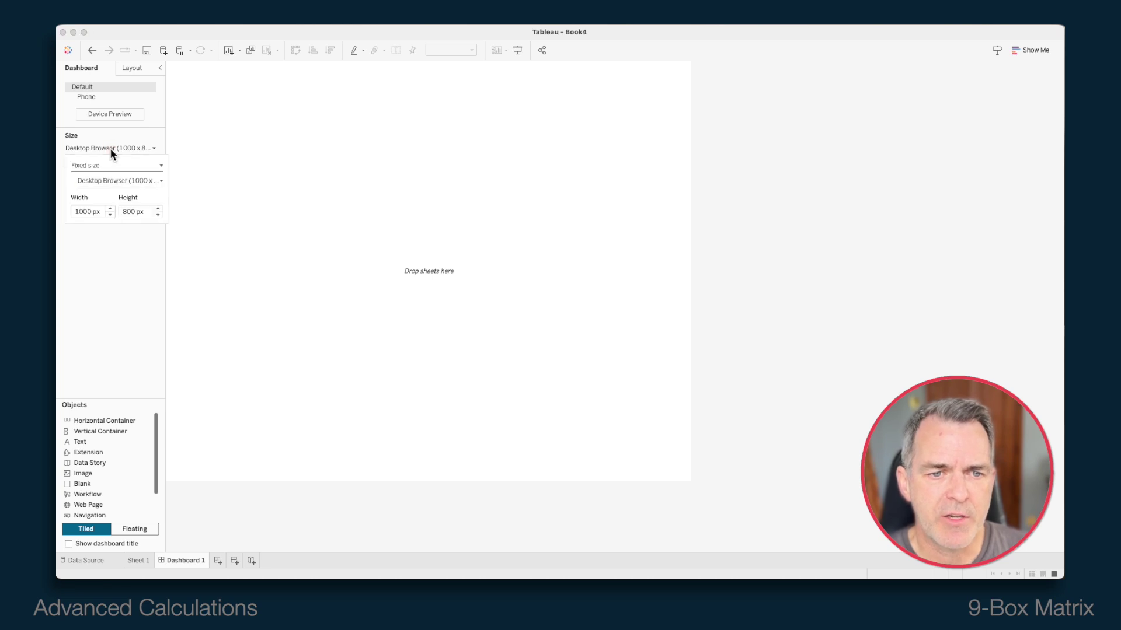
pyautogui.click(110, 214)
pyautogui.click(157, 209)
pyautogui.click(135, 262)
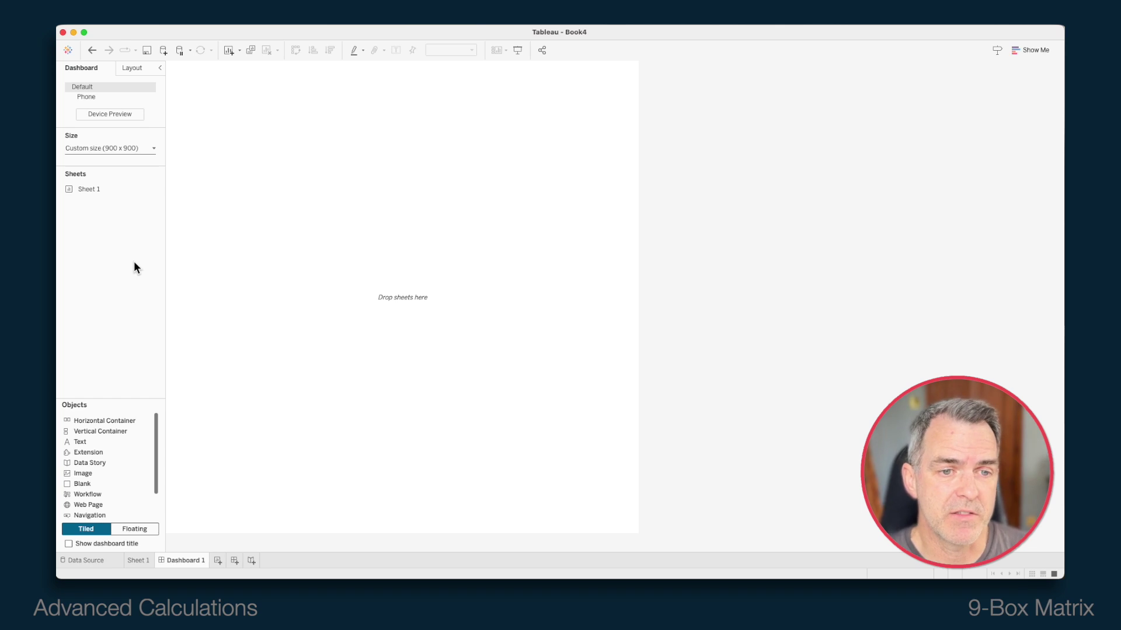
# Place Sheet 1 on the dashboard and delete the size legend and its container.
pyautogui.moveTo(83, 189); pyautogui.dragTo(314, 155)
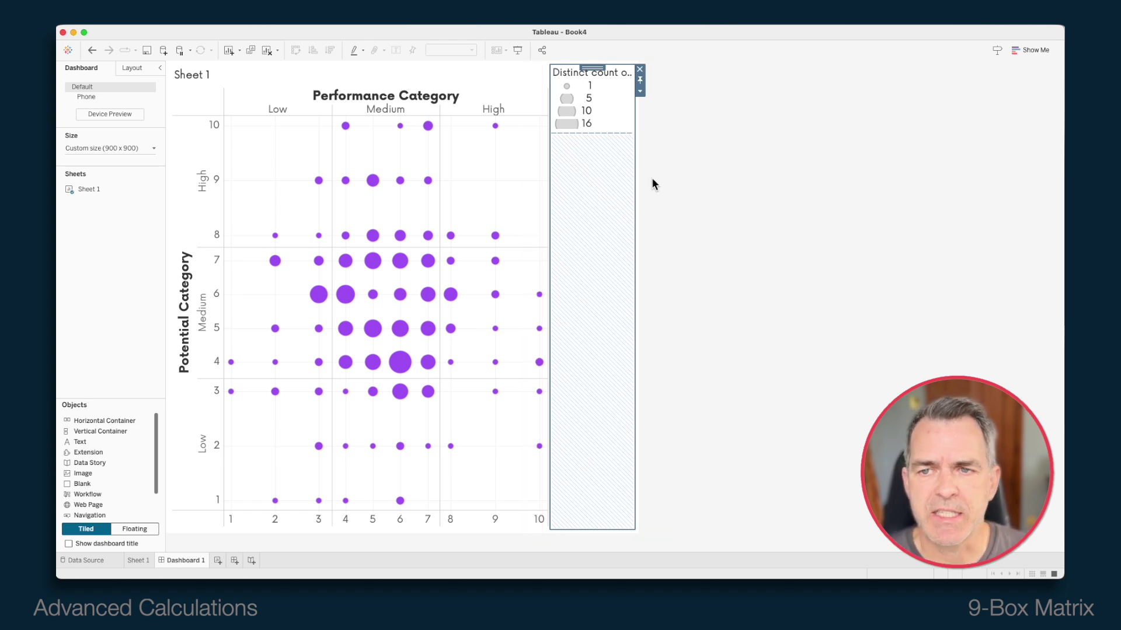
pyautogui.click(640, 70)
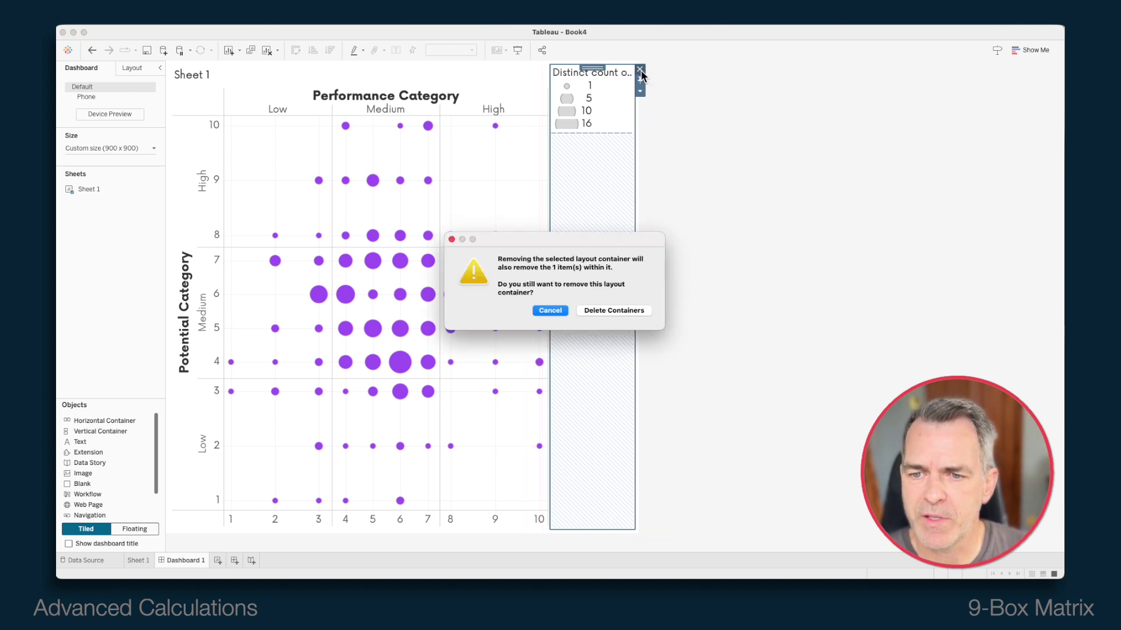
pyautogui.click(618, 310)
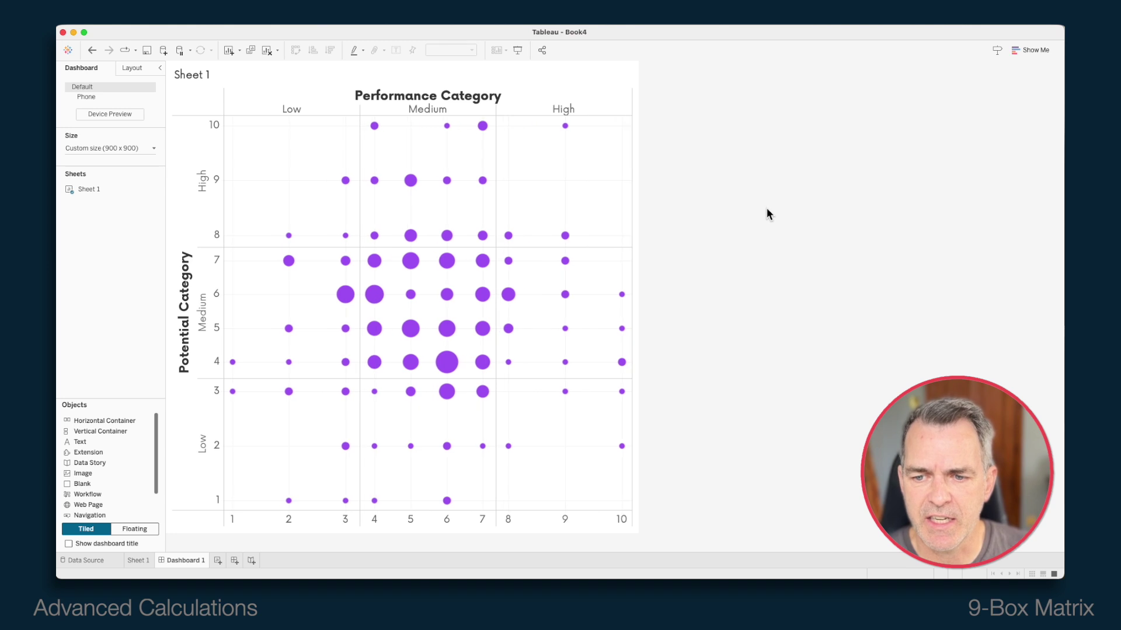
# Replace the sheet title with 'Employee Performance vs. Potential' in font size 20.
pyautogui.click(224, 80)
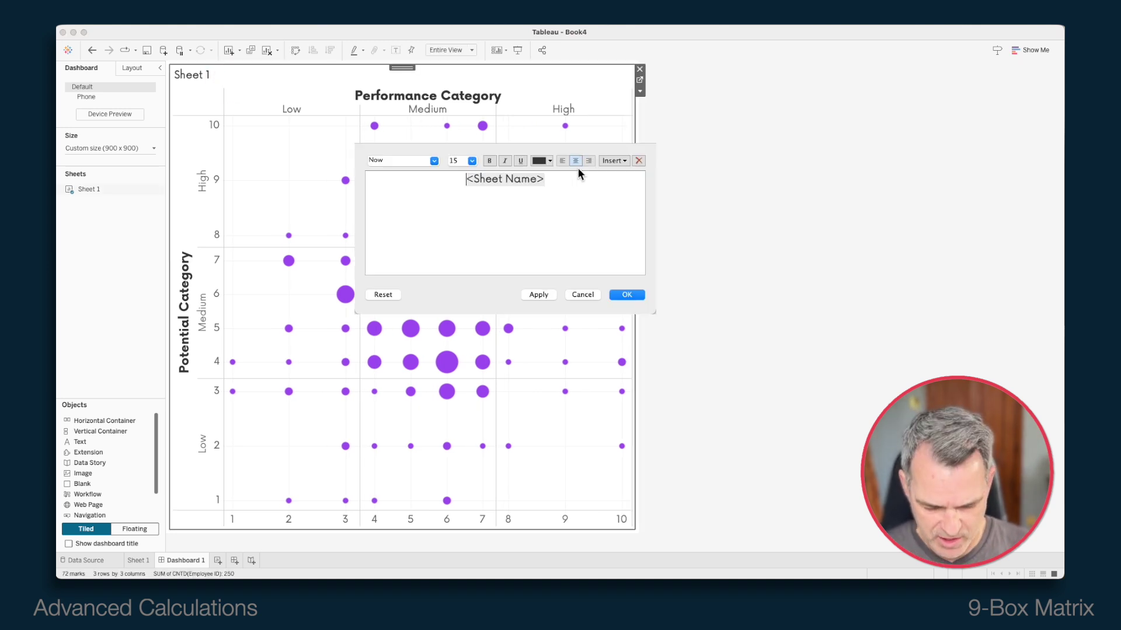
pyautogui.press('super+a')
pyautogui.write('Empklo')
pyautogui.press('BackSpace')
pyautogui.press('BackSpace')
pyautogui.press('BackSpace')
pyautogui.write('loyee Performance vs. Potential')
pyautogui.press('super+a')
pyautogui.click(472, 160)
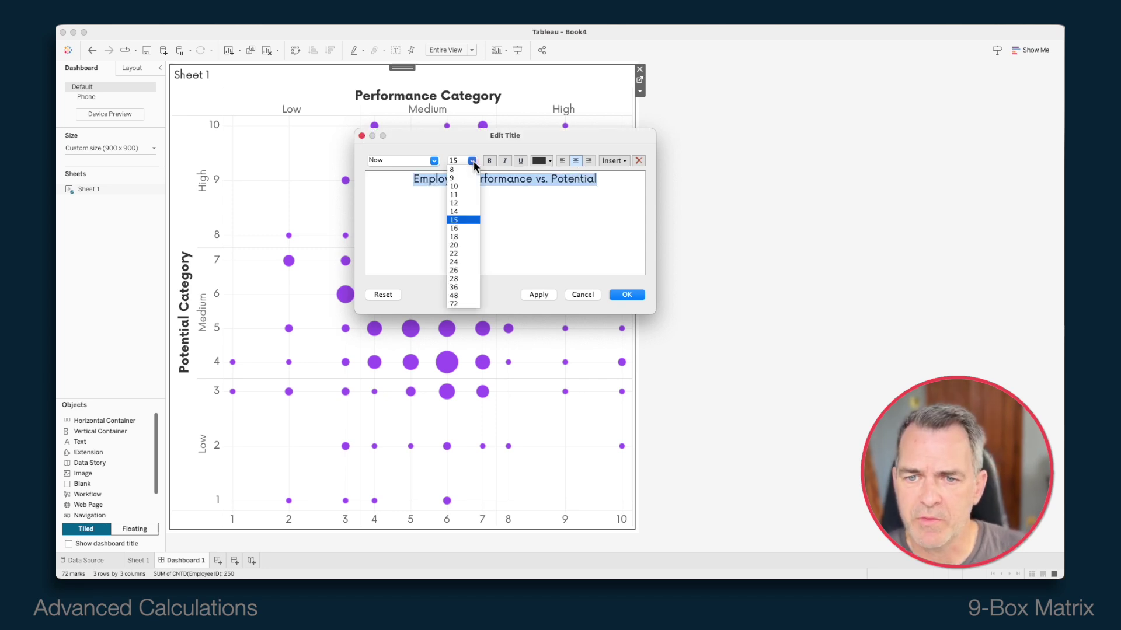
pyautogui.click(461, 245)
pyautogui.click(626, 295)
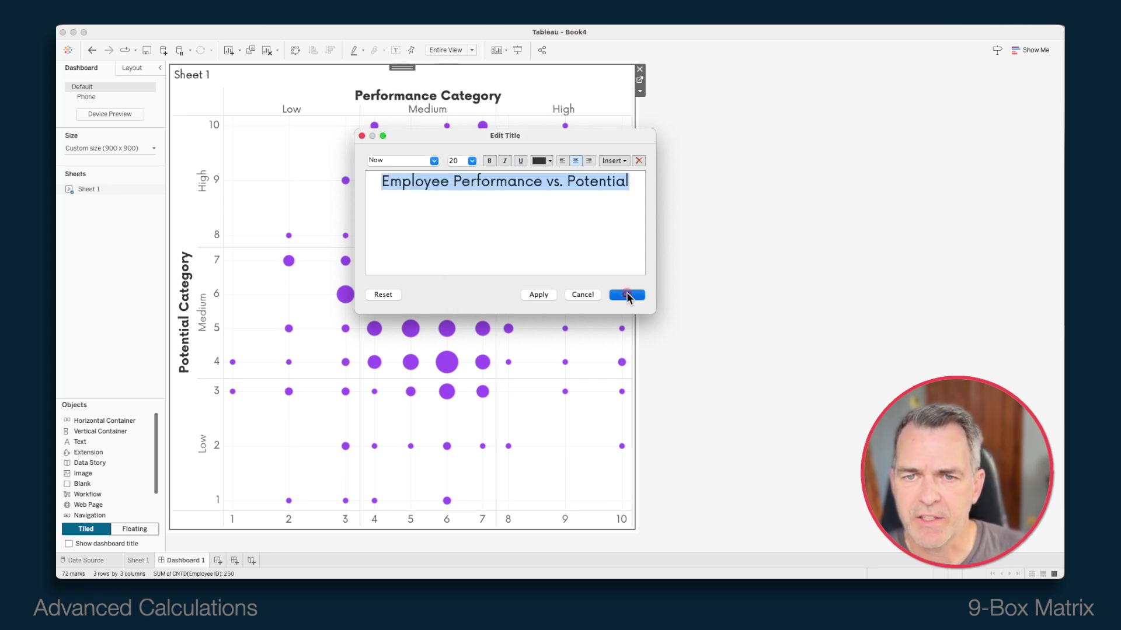